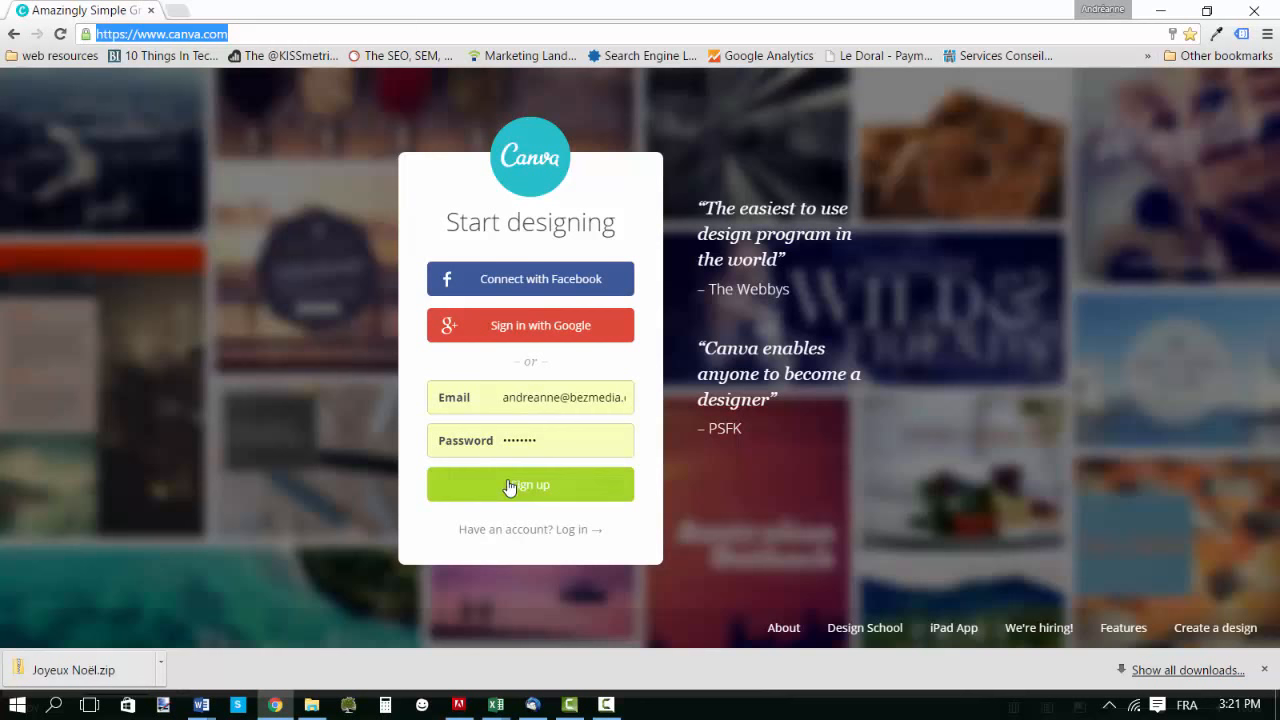
Sign in with the prefilled account details and open the saved Joyeux Noël design that has the red ornament.
left_click(508, 485)
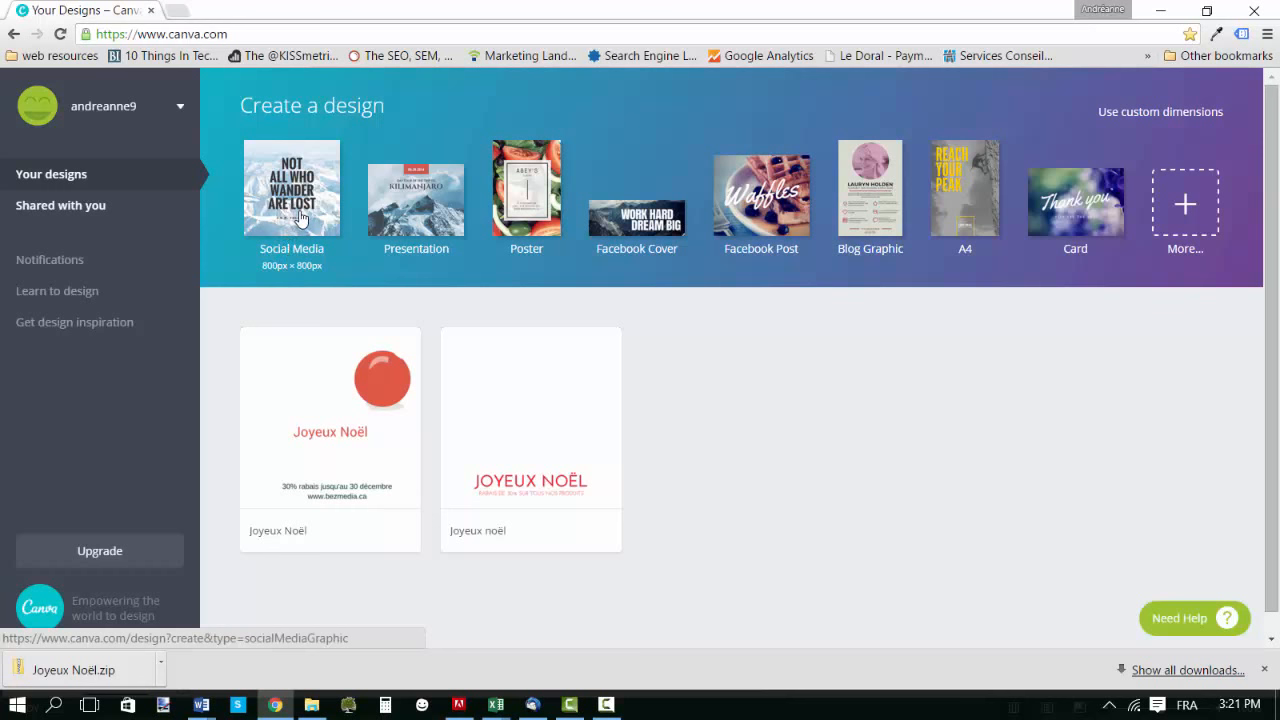
left_click(261, 358)
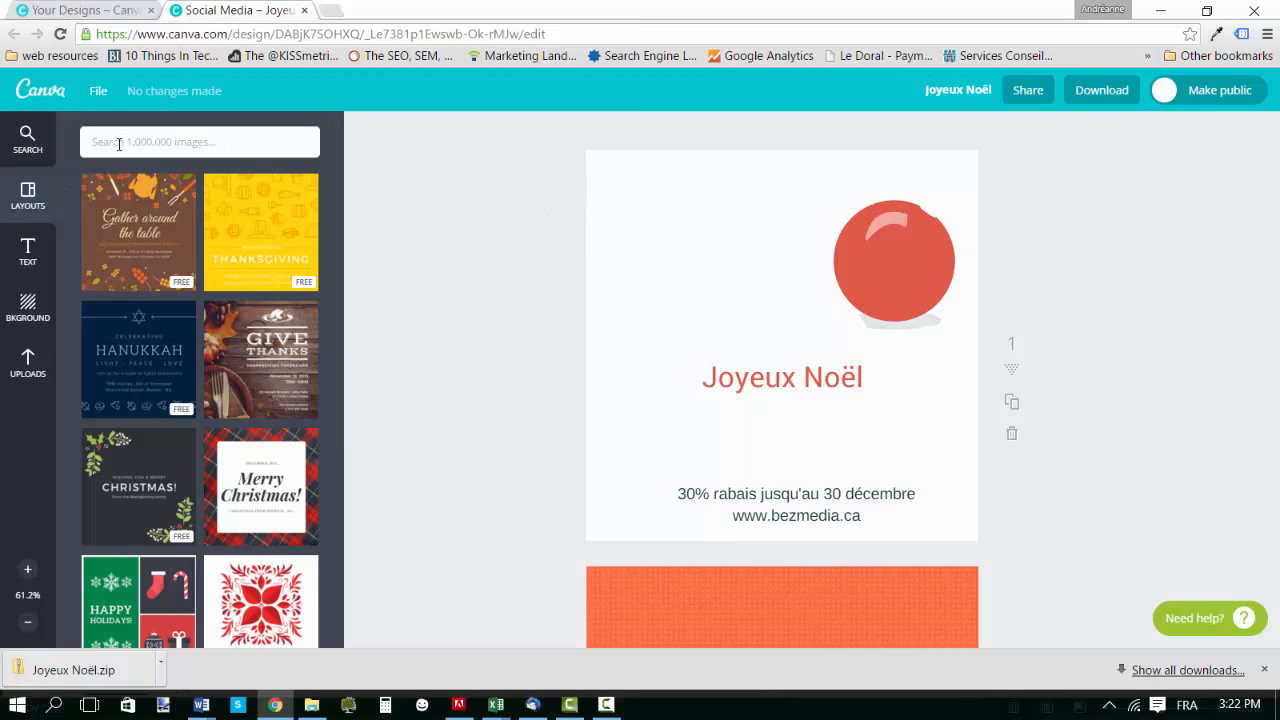
Search the image library for "christmas".
left_click(31, 205)
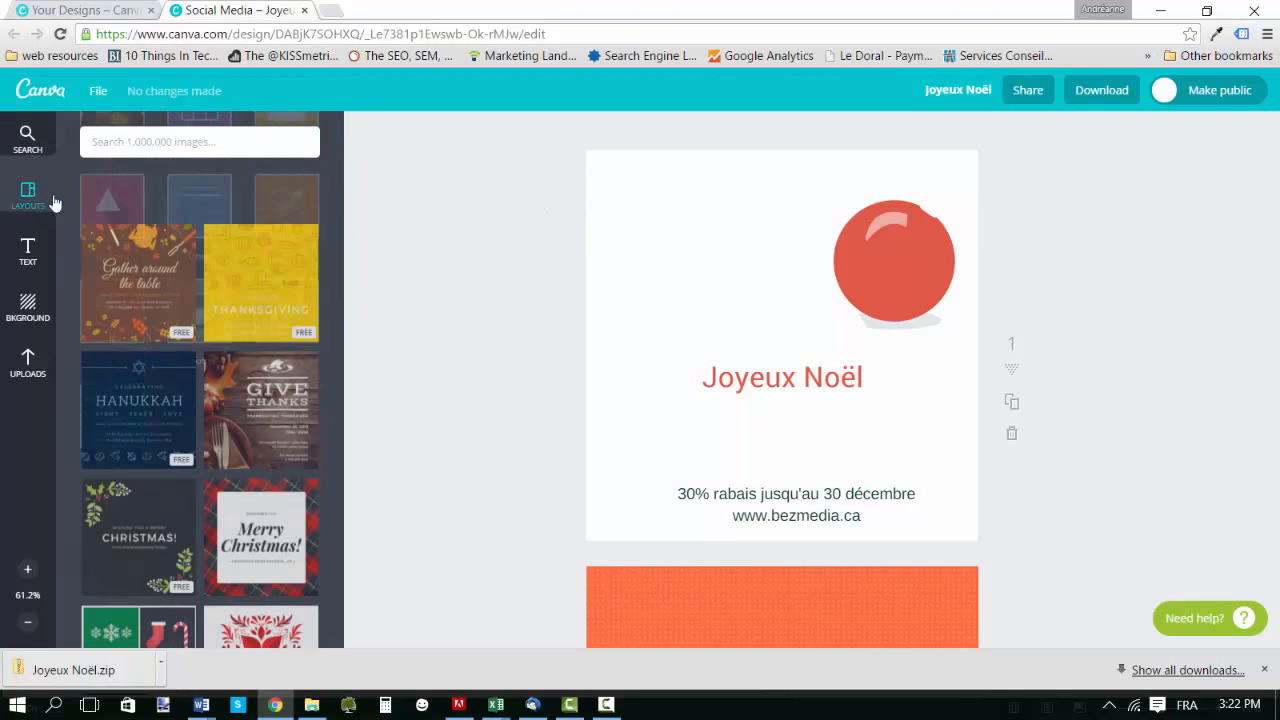
left_click(133, 141)
type("christmas")
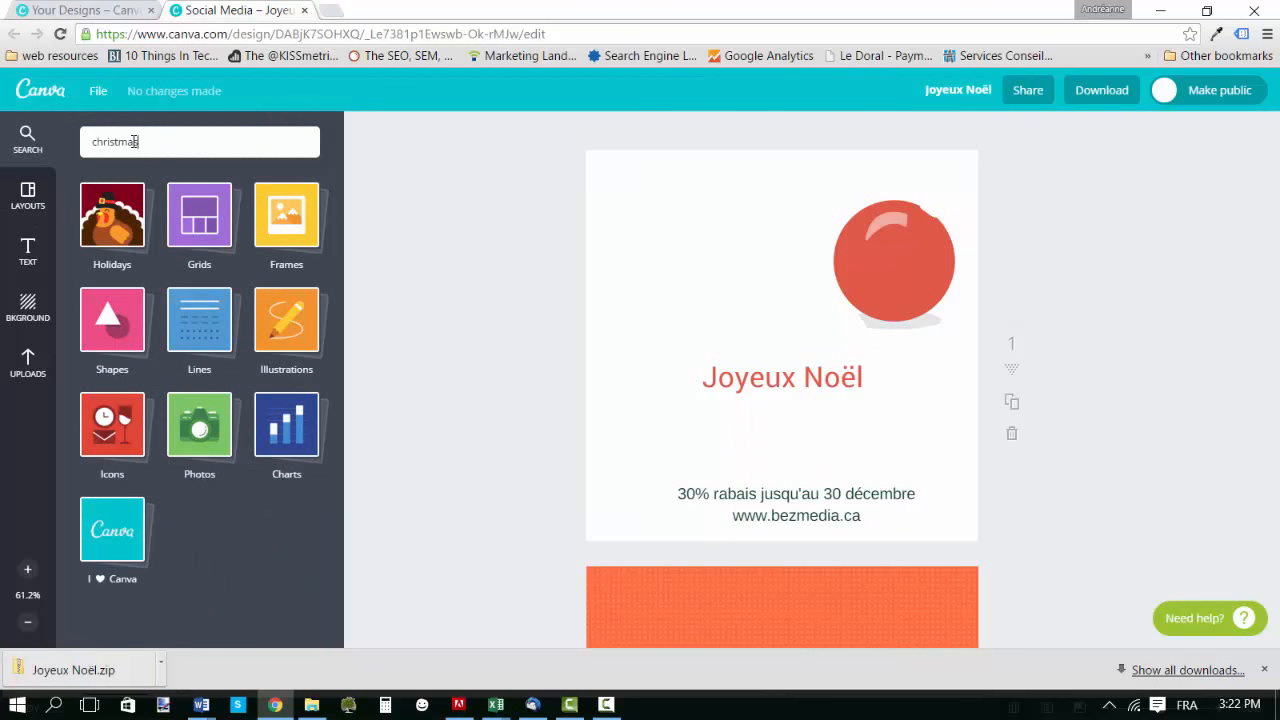
key("Return")
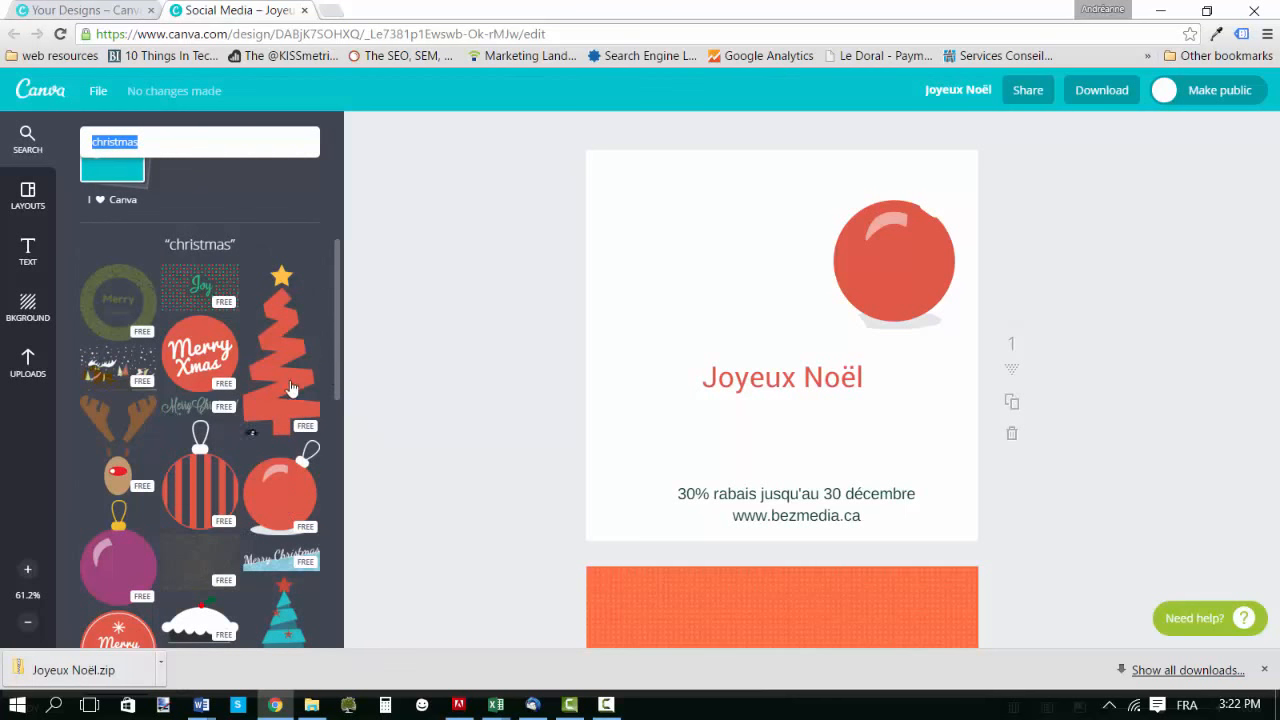
Add the teal striped Christmas tree with red stars to the upper left of the first page and enlarge it to most of the page height.
left_click_drag(337, 345, 342, 422)
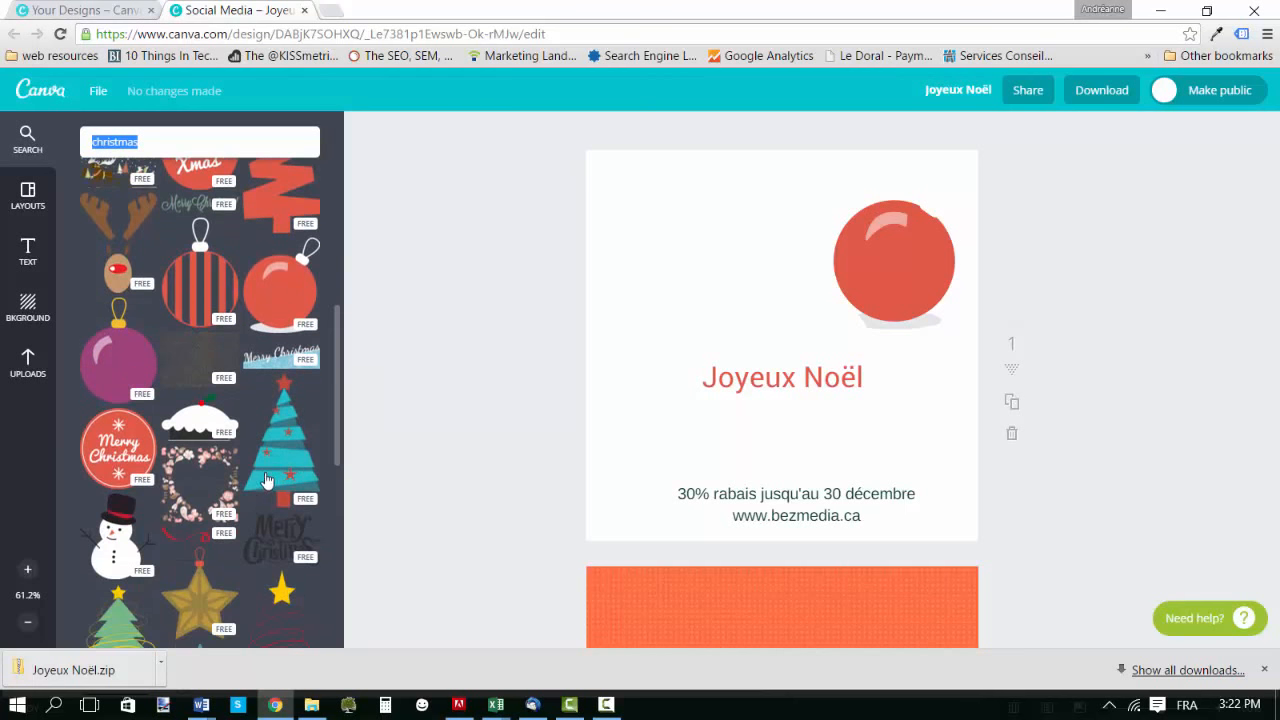
left_click_drag(282, 470, 648, 298)
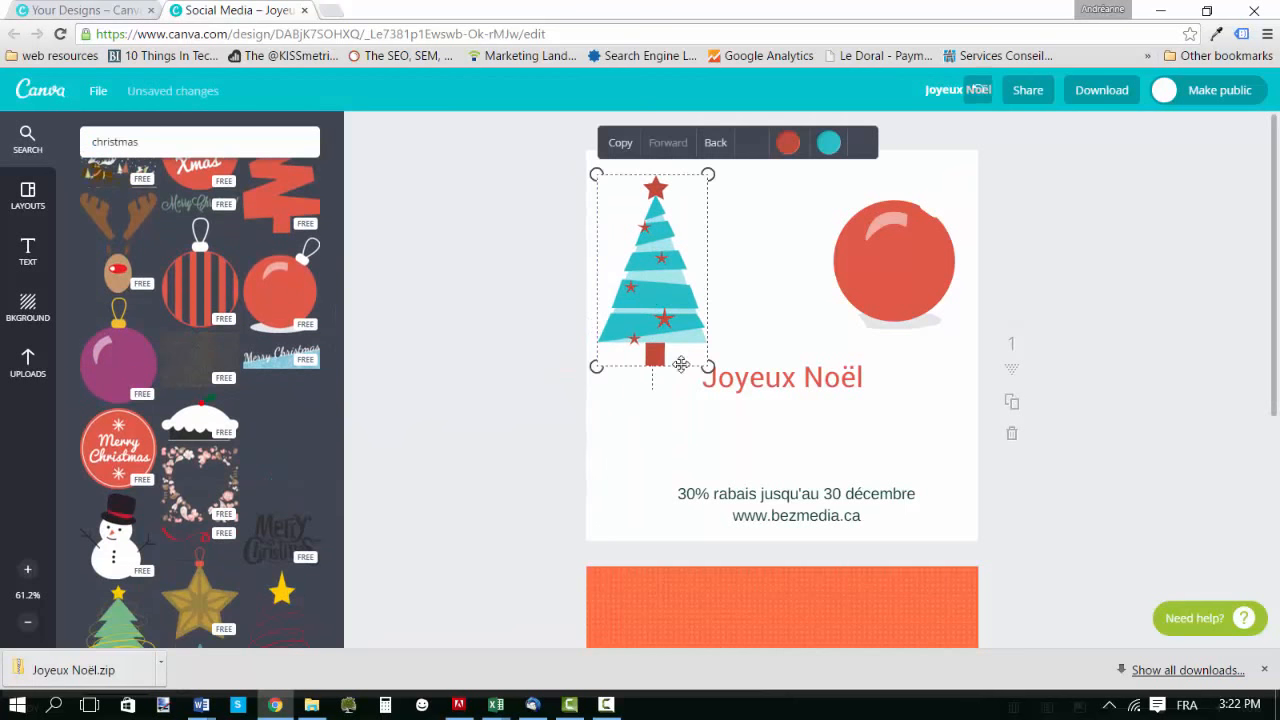
left_click_drag(712, 370, 775, 481)
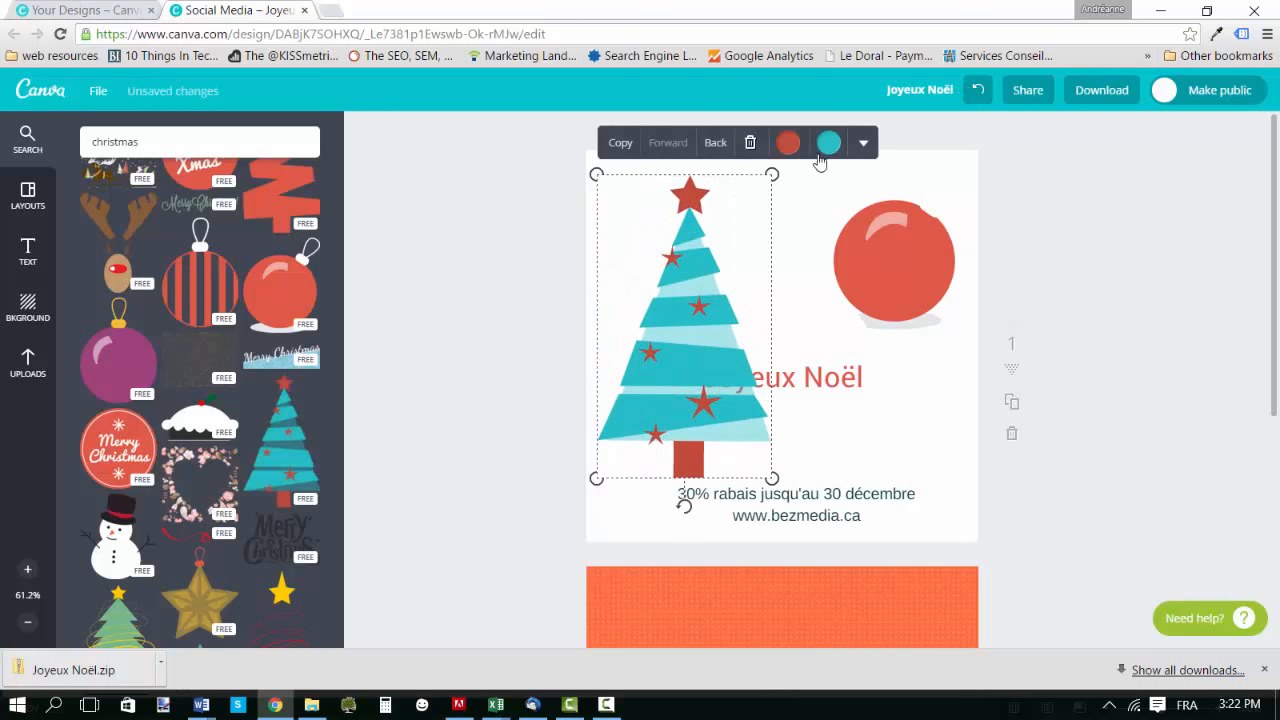
Recolor the tree's teal parts green and set its transparency slider to about two thirds of the 0–100 scale.
left_click(828, 145)
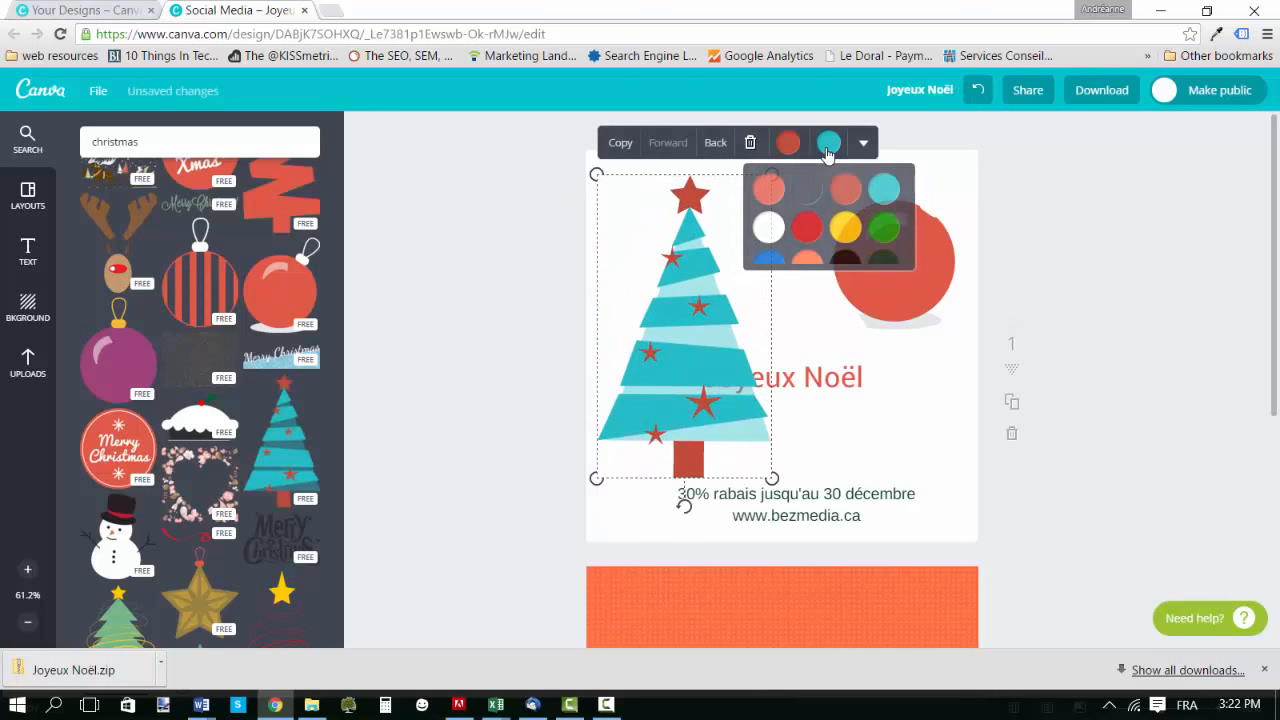
left_click(885, 238)
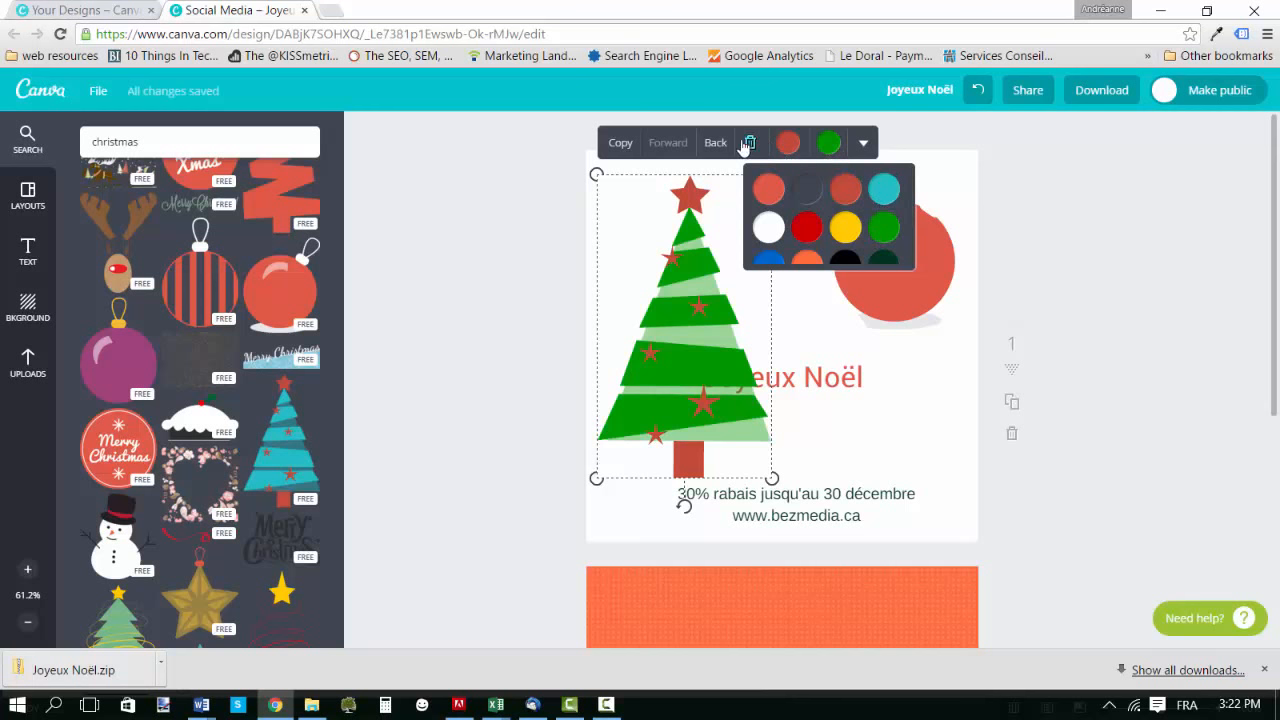
left_click(864, 146)
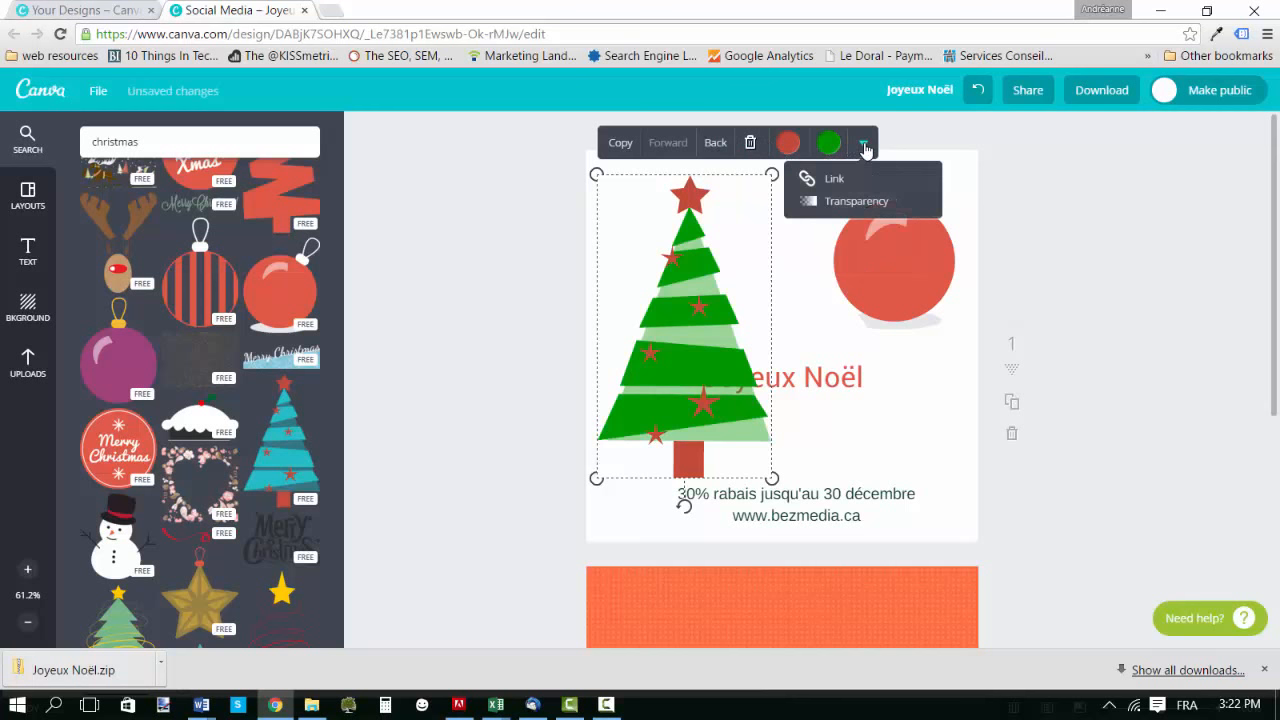
left_click(870, 202)
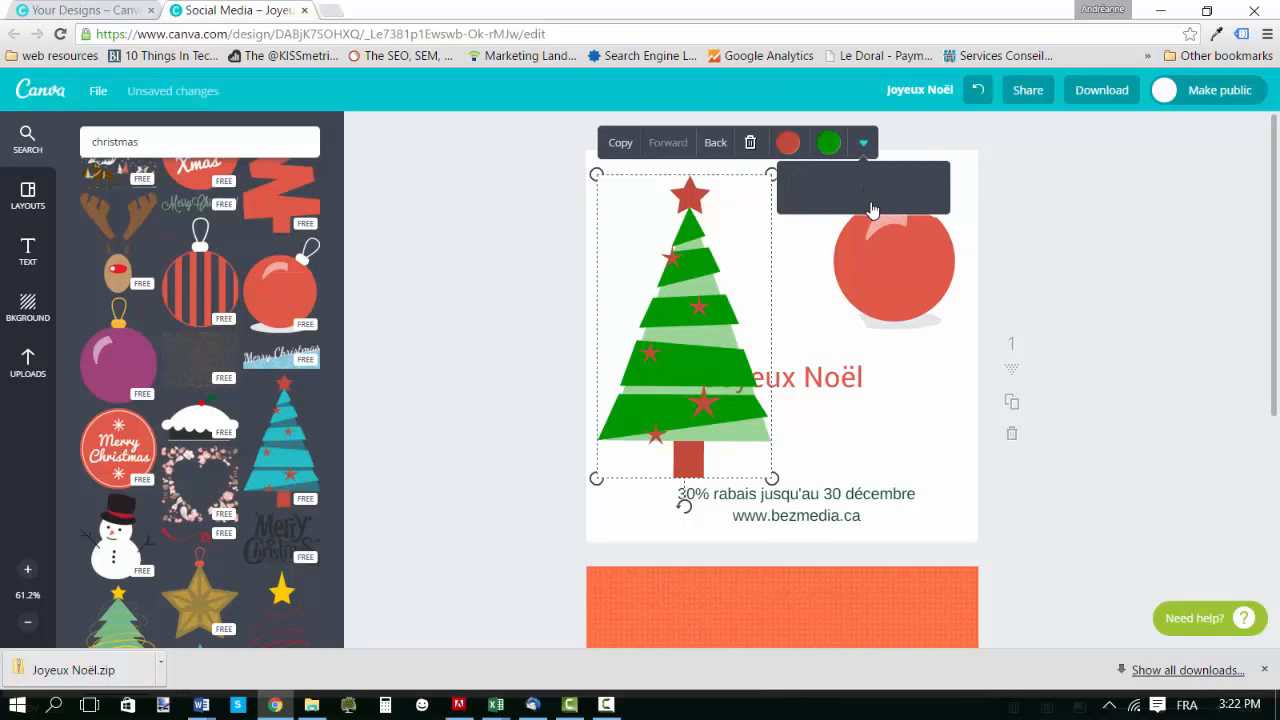
mouse_move(938, 184)
left_mouse_down()
mouse_move(903, 188)
mouse_move(914, 190)
left_mouse_up()
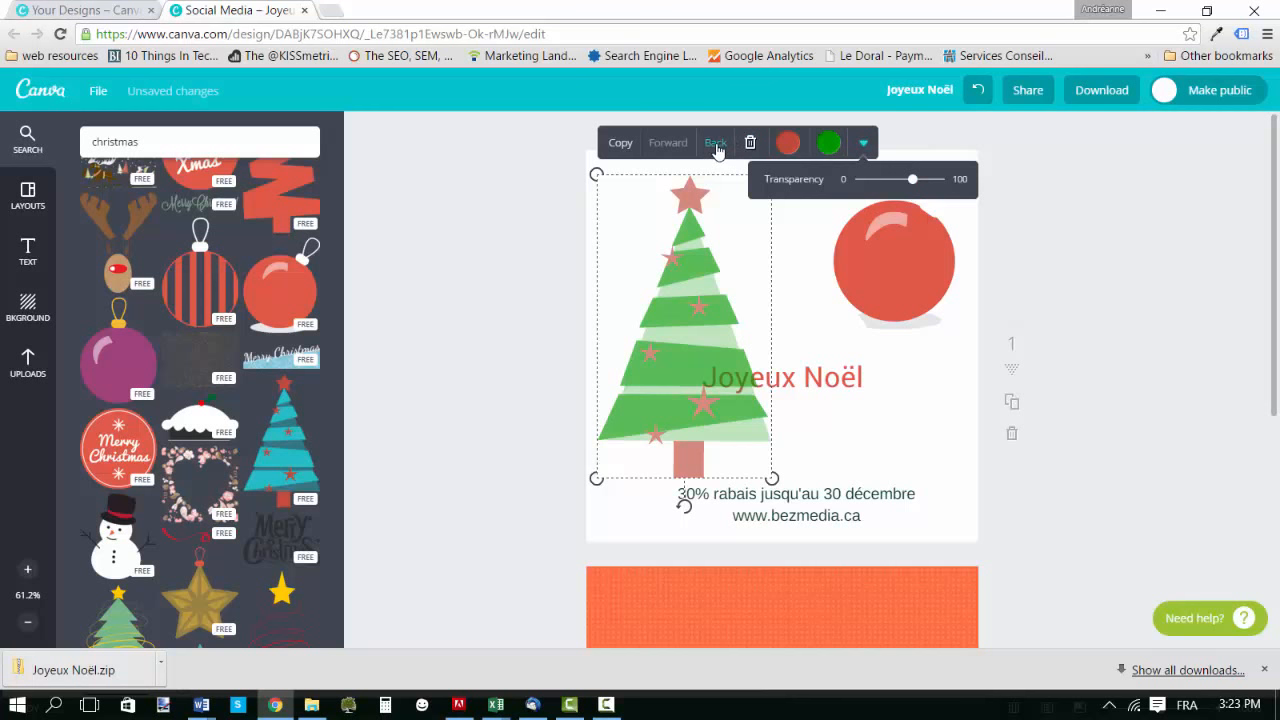
Send the tree behind the Joyeux Noël text and its white circle, and fit it slightly smaller along the page's left edge.
left_click(716, 146)
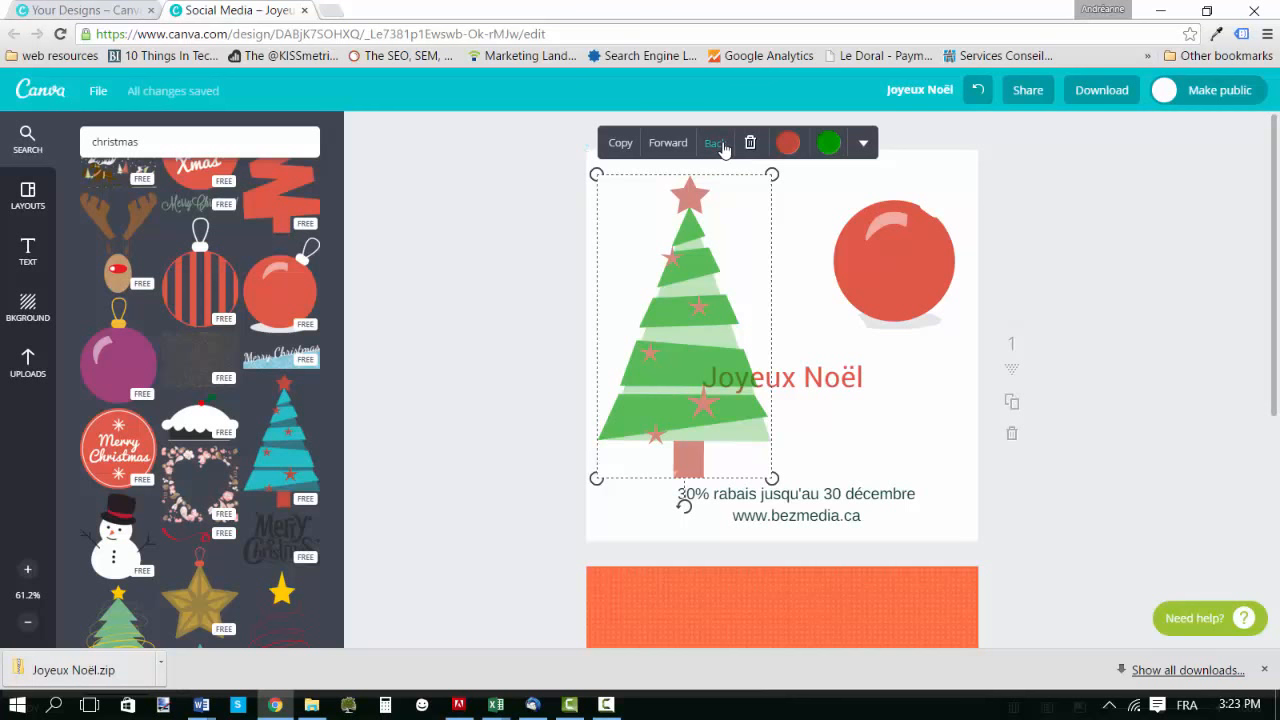
left_click(724, 148)
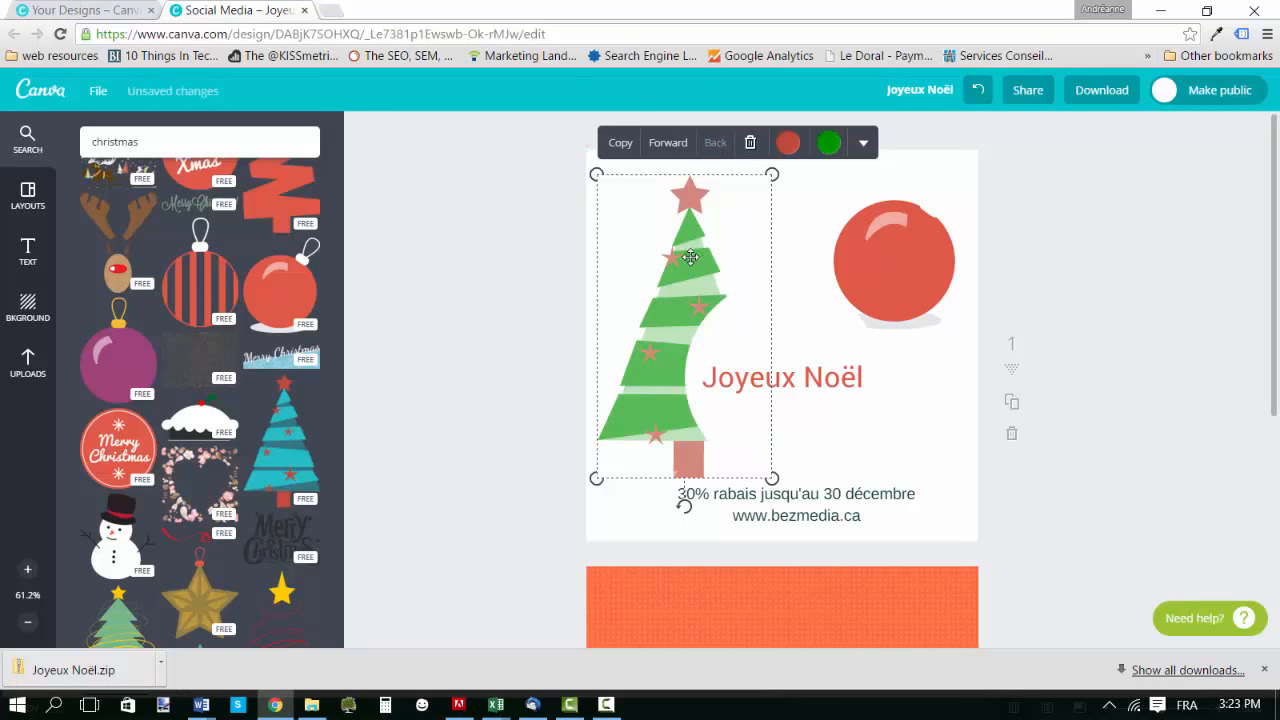
left_click_drag(690, 257, 685, 225)
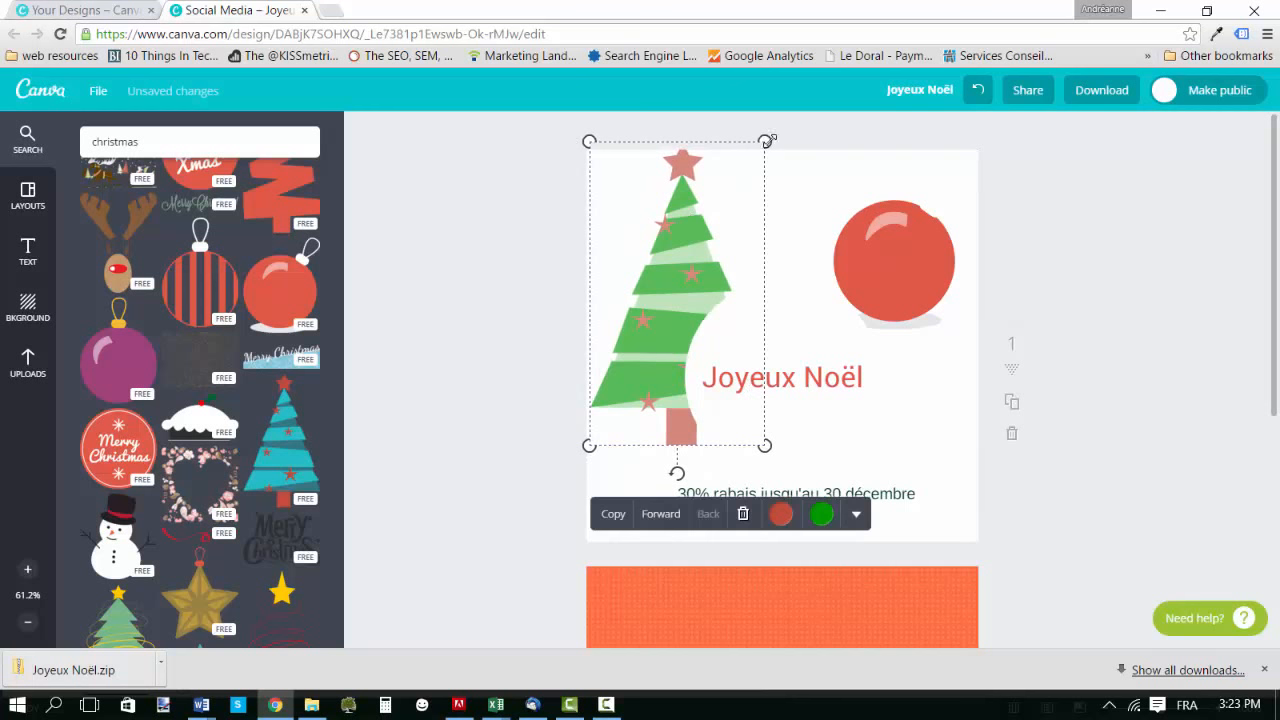
left_click_drag(767, 141, 744, 177)
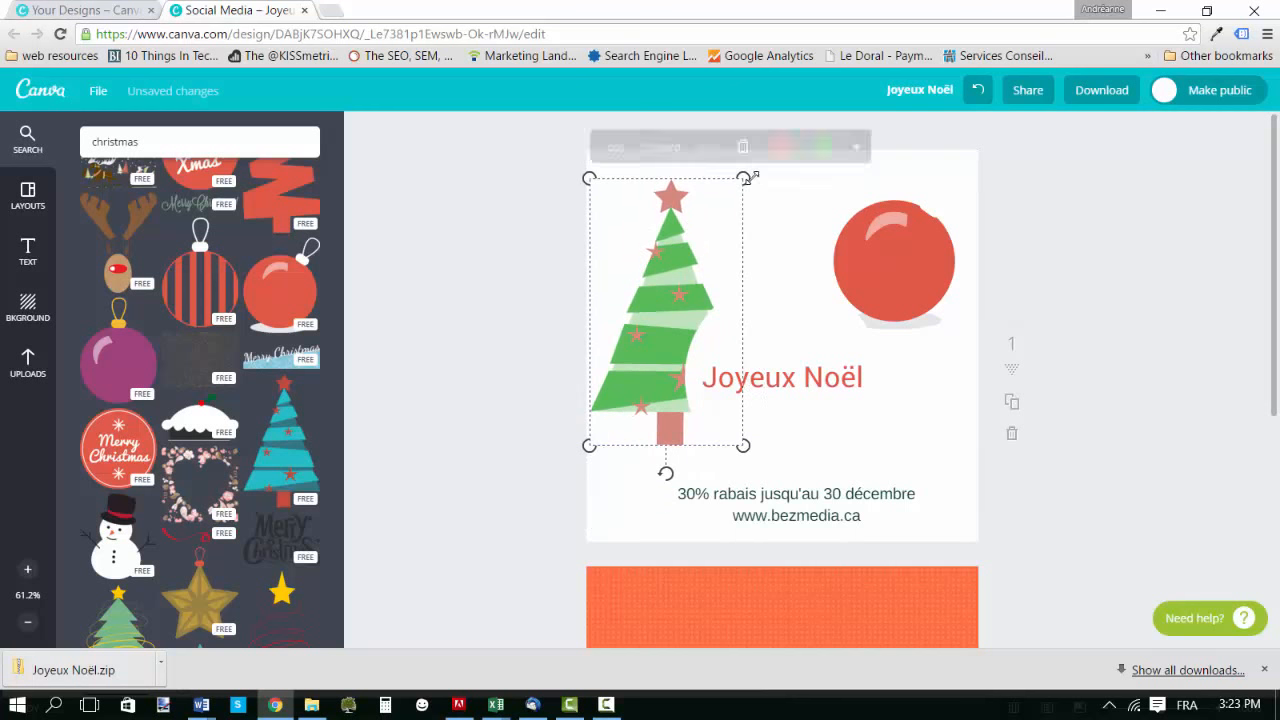
left_click(613, 496)
left_click(450, 457)
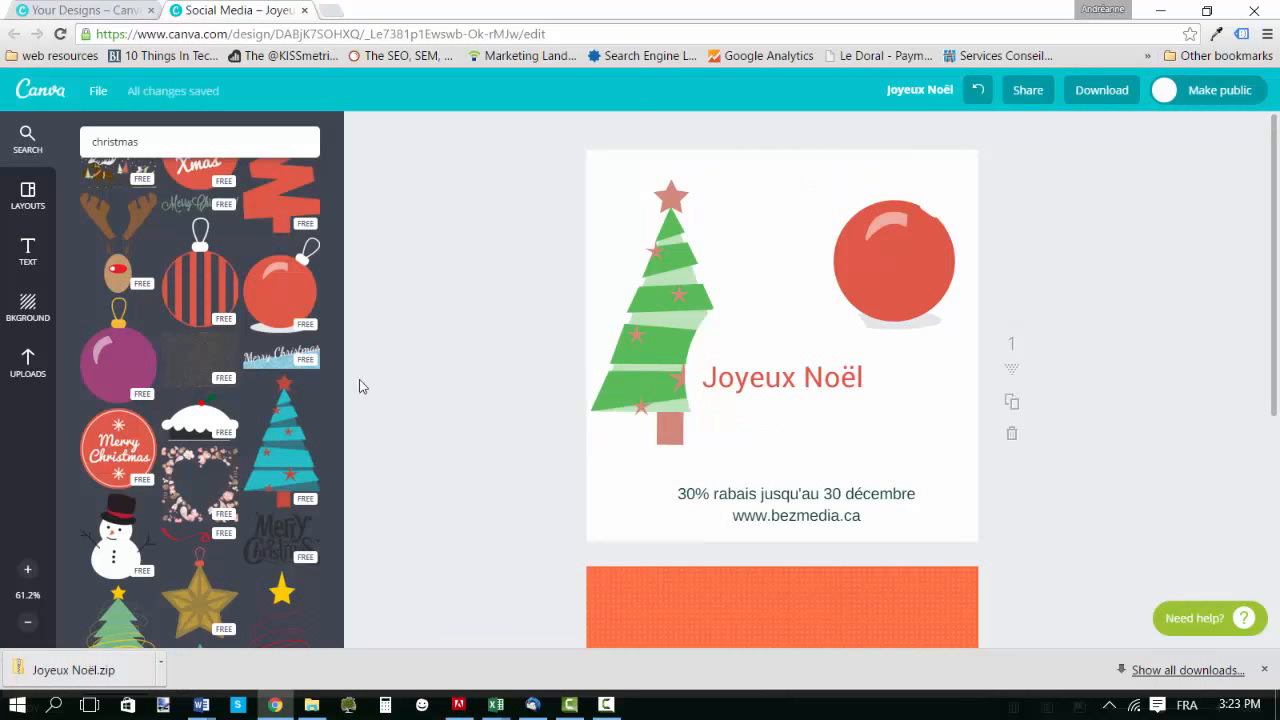
left_click_drag(338, 322, 362, 541)
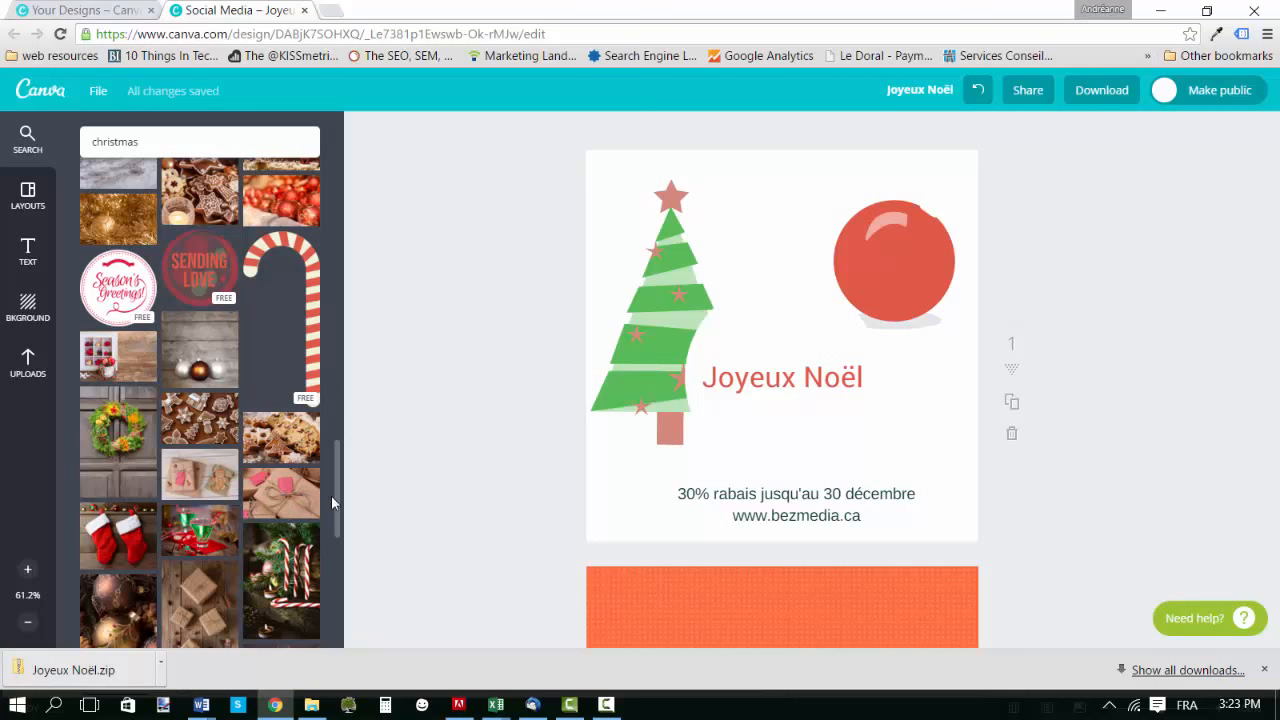
left_click_drag(336, 497, 332, 290)
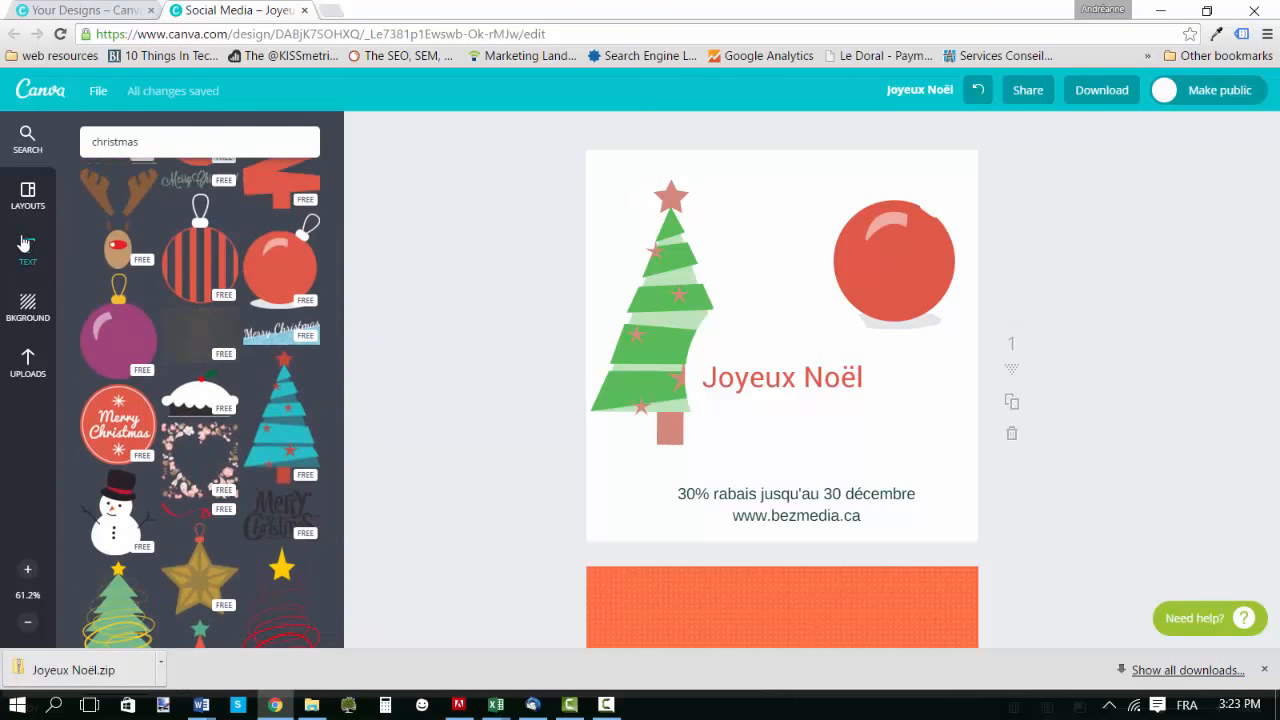
left_click(29, 251)
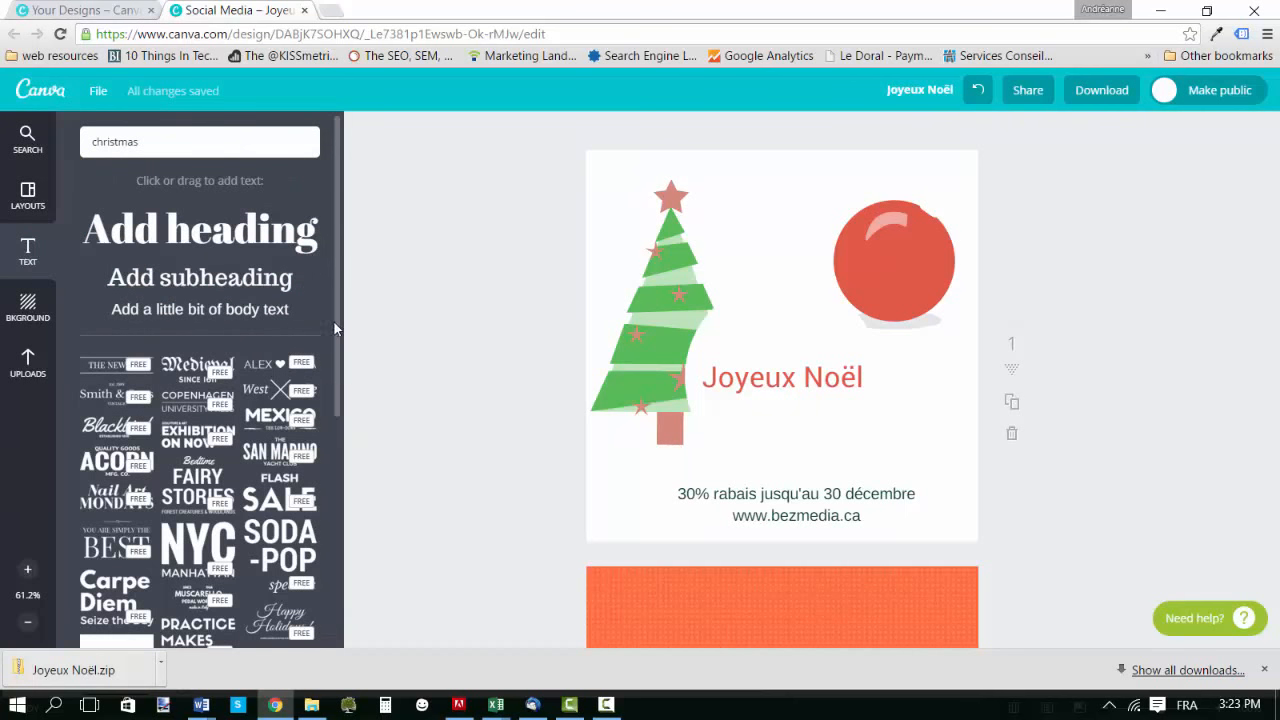
left_click_drag(336, 326, 342, 478)
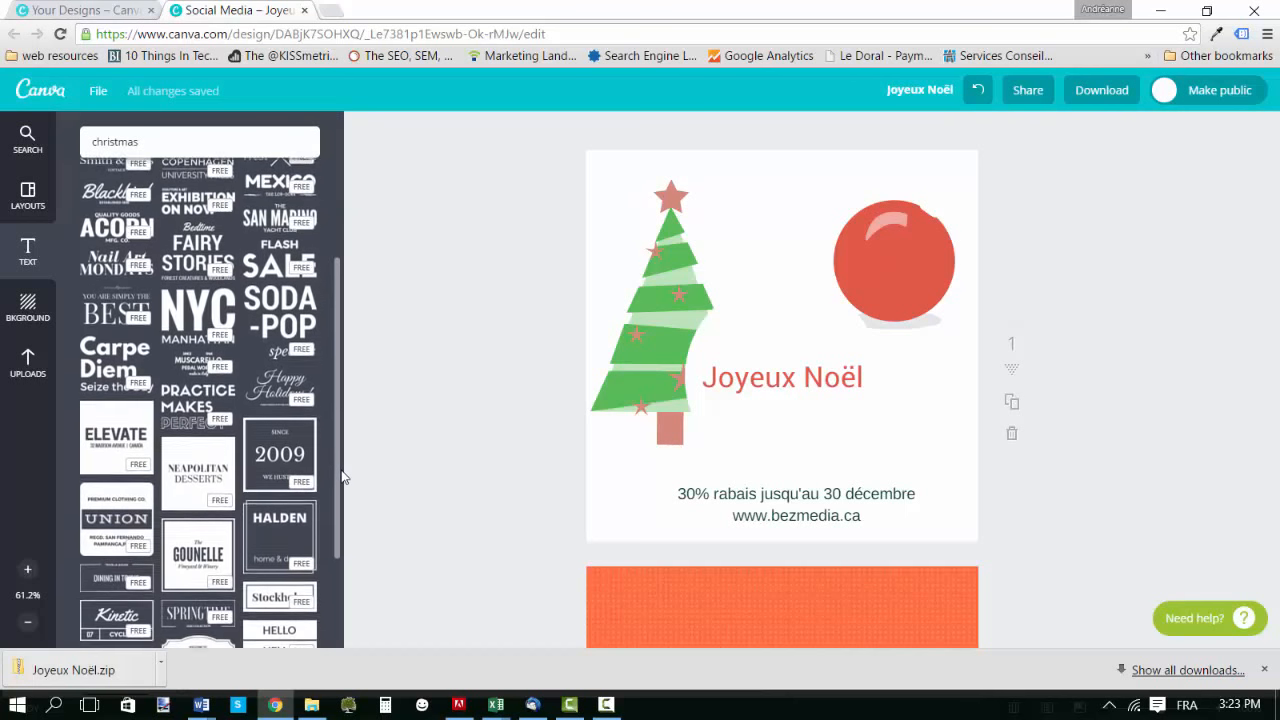
scroll(107, 423, "down", 2)
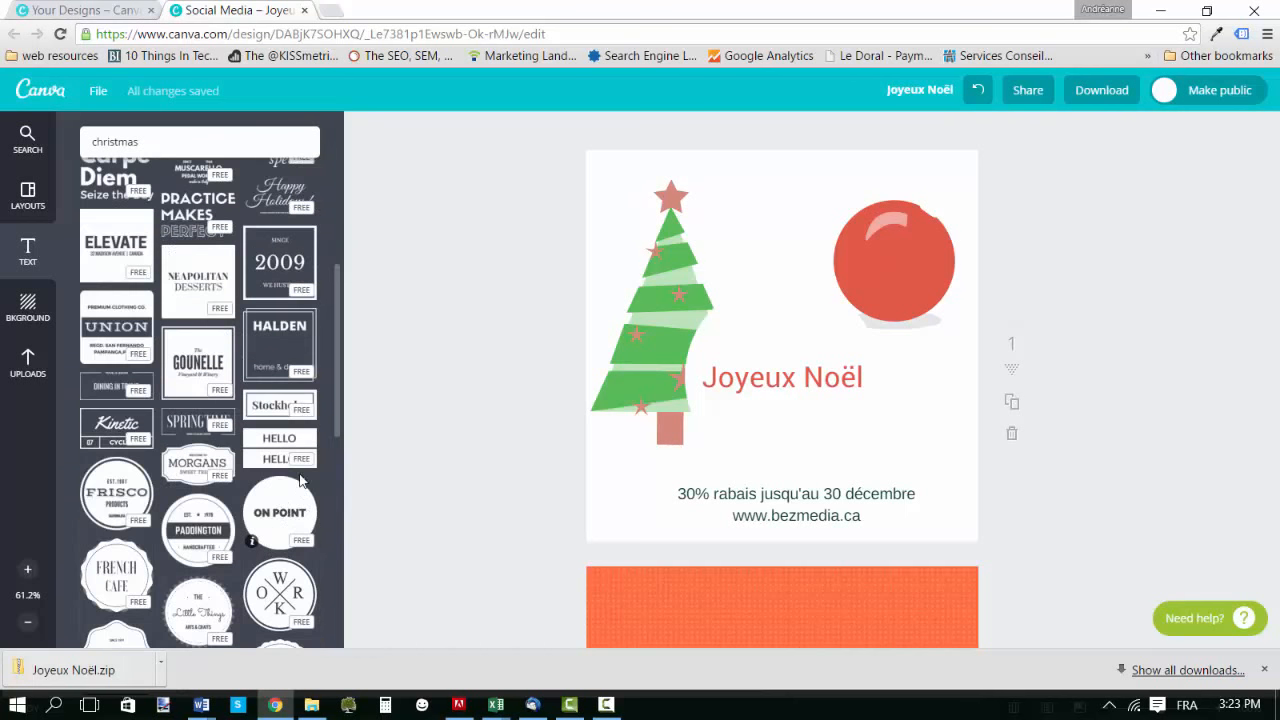
Change the font of the Joyeux Noël text to Raleway Heavy and display its additional formatting and alignment options.
left_click(785, 383)
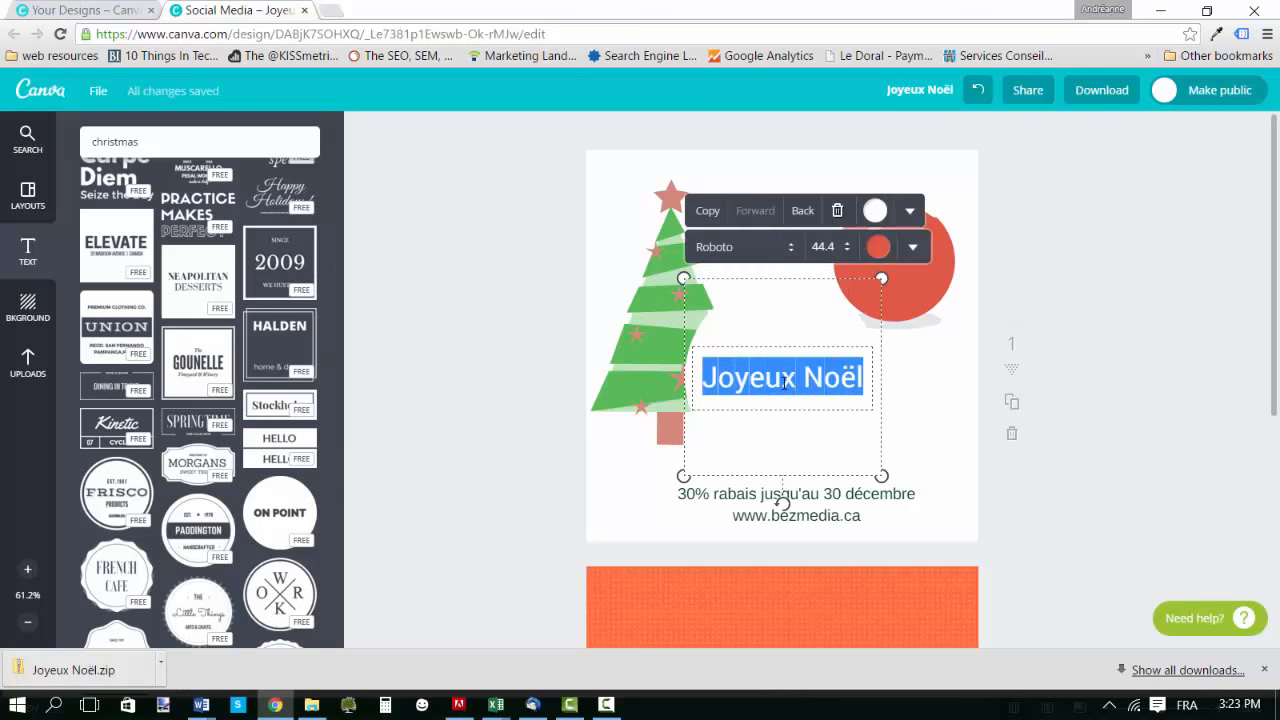
double_click(785, 383)
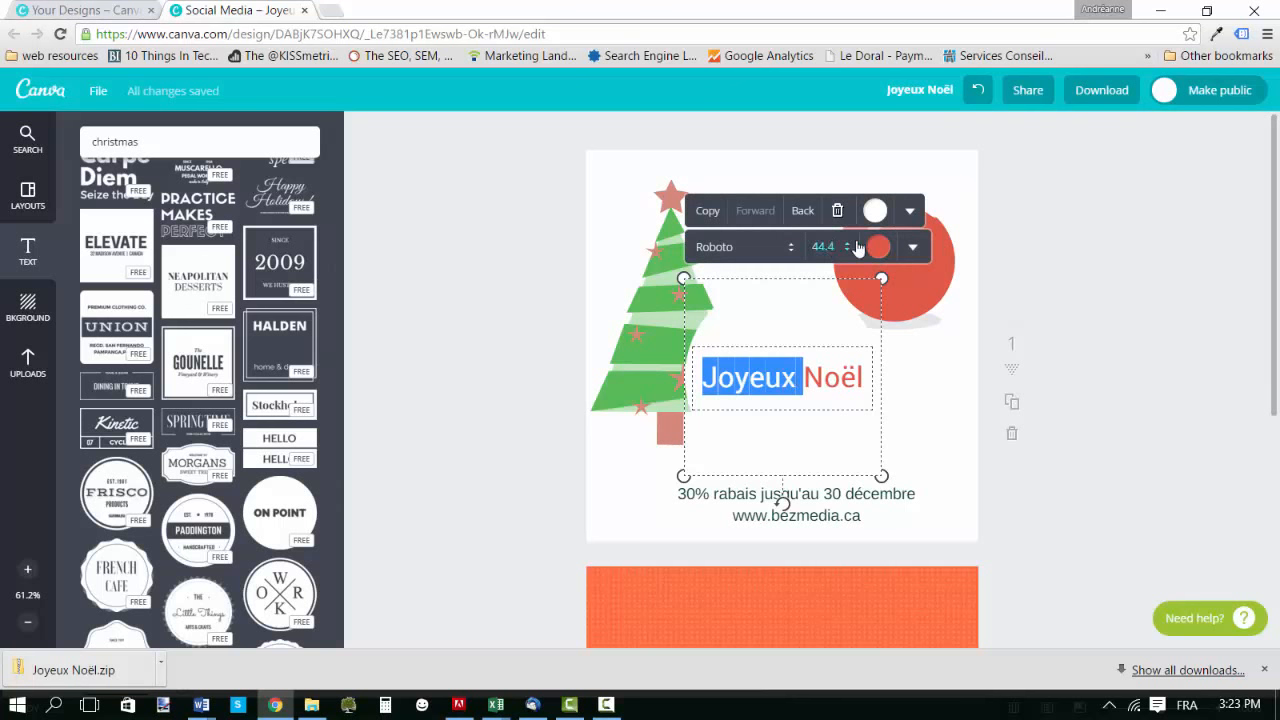
left_click(754, 246)
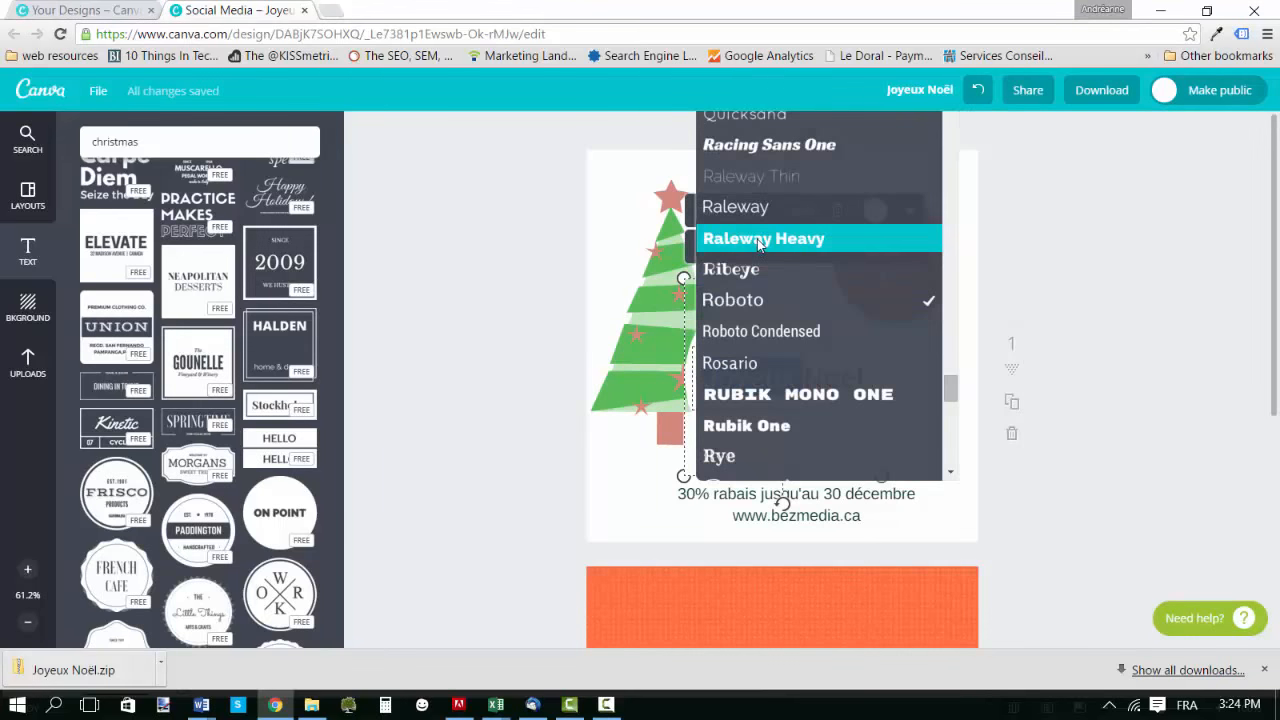
left_click(757, 240)
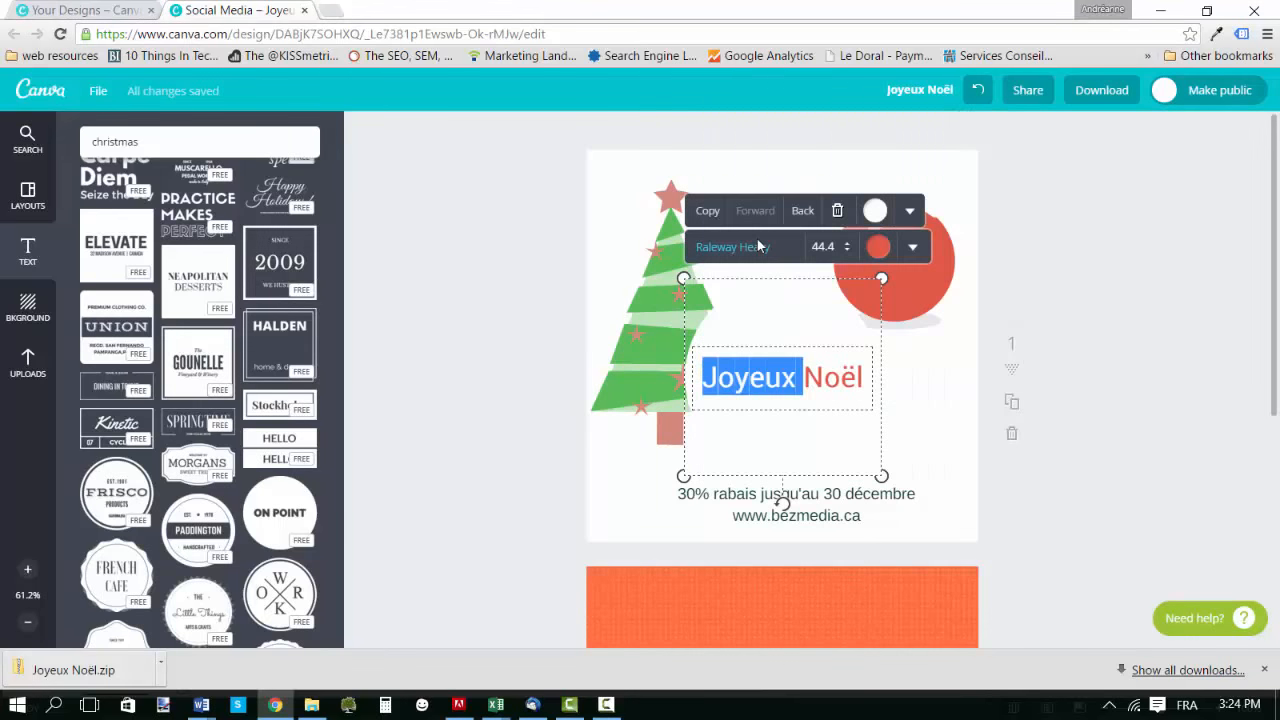
left_click(912, 249)
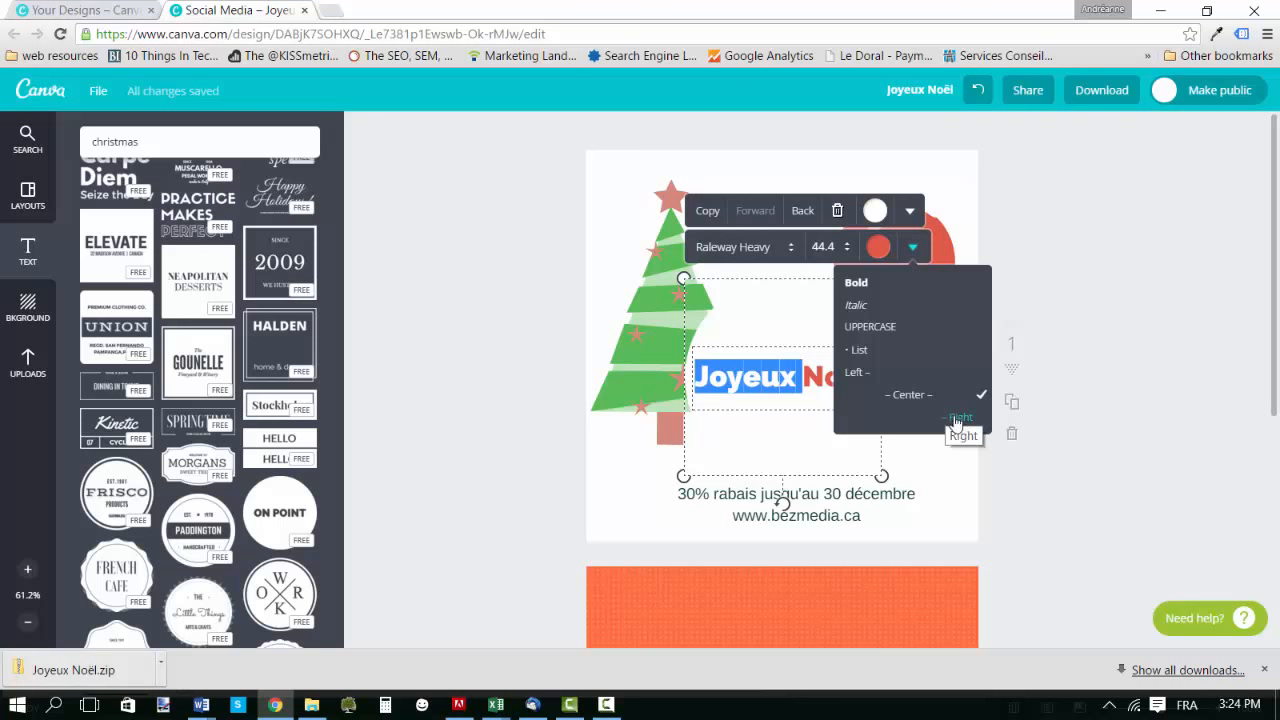
Try coral red and blue fills on the circle behind the Joyeux Noël text, and restore its white fill.
left_click(786, 449)
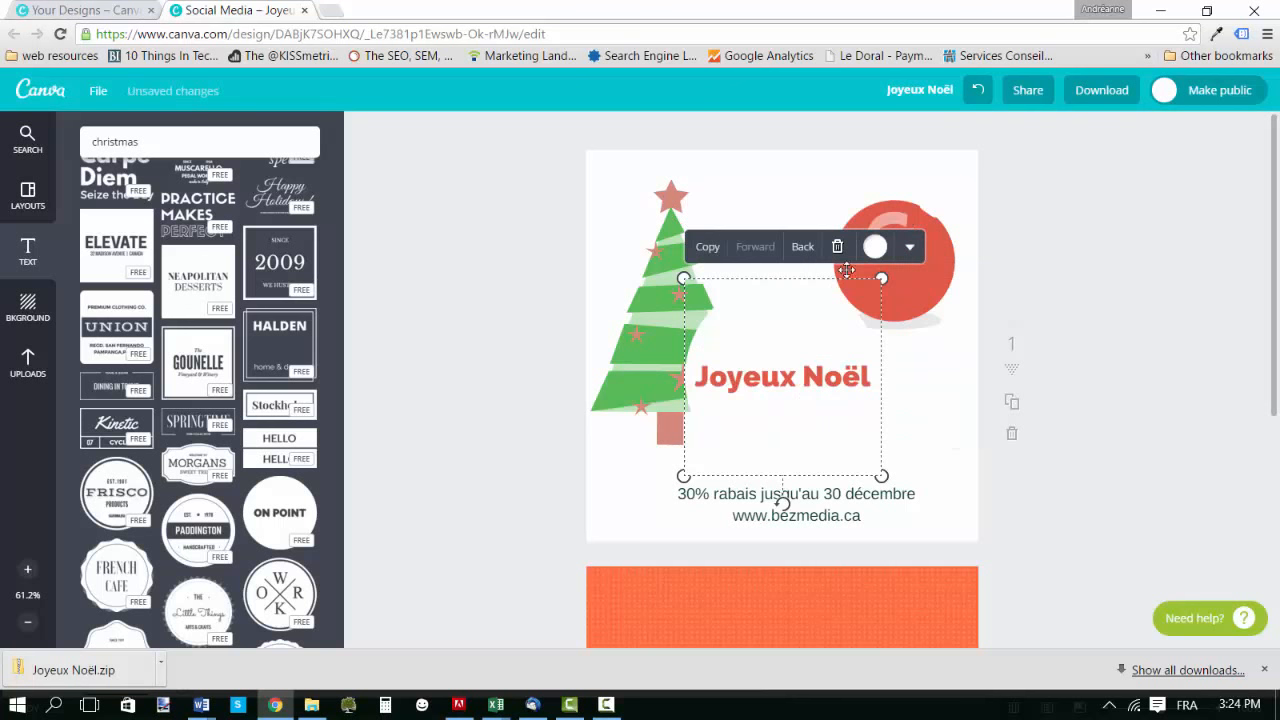
left_click(887, 250)
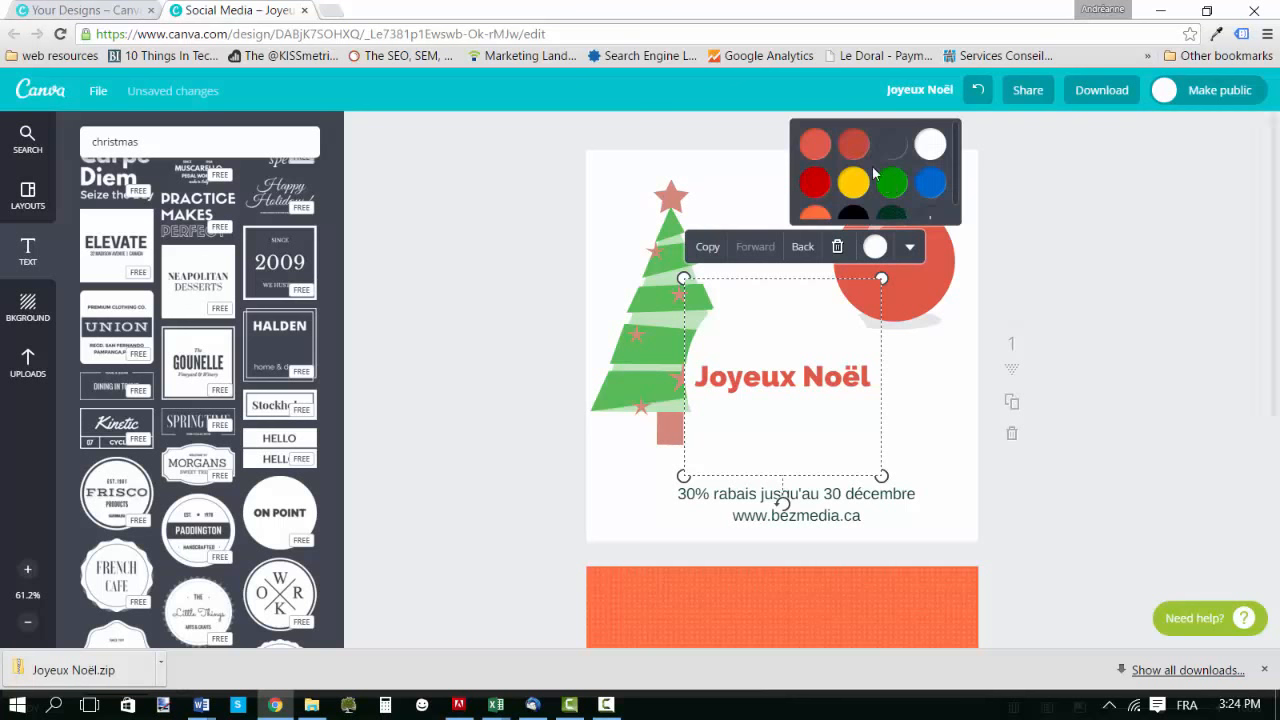
left_click(815, 150)
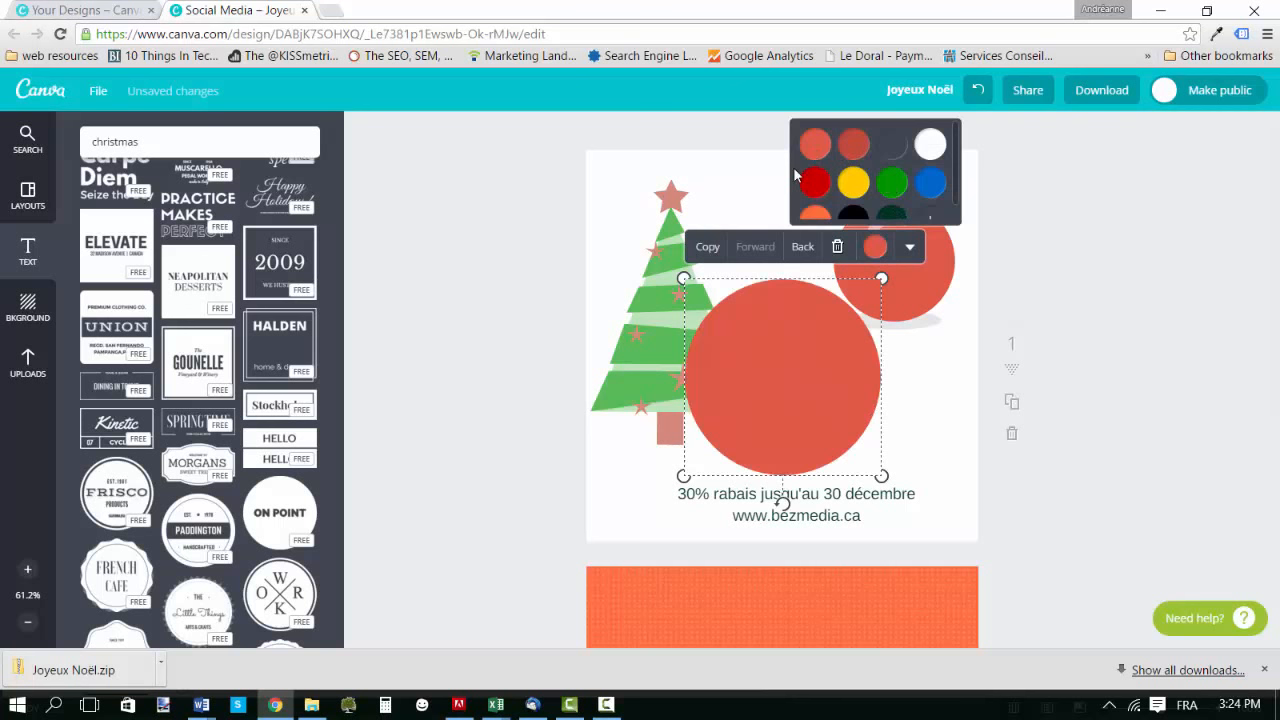
left_click(928, 186)
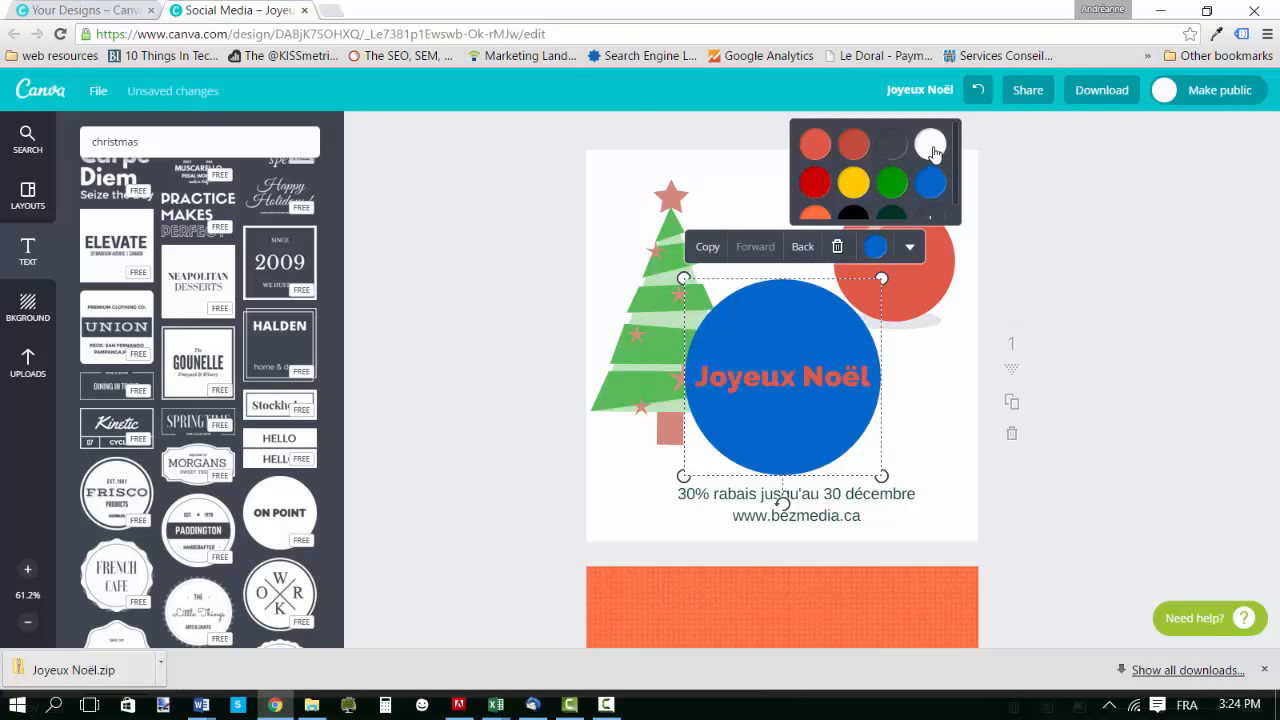
left_click(930, 147)
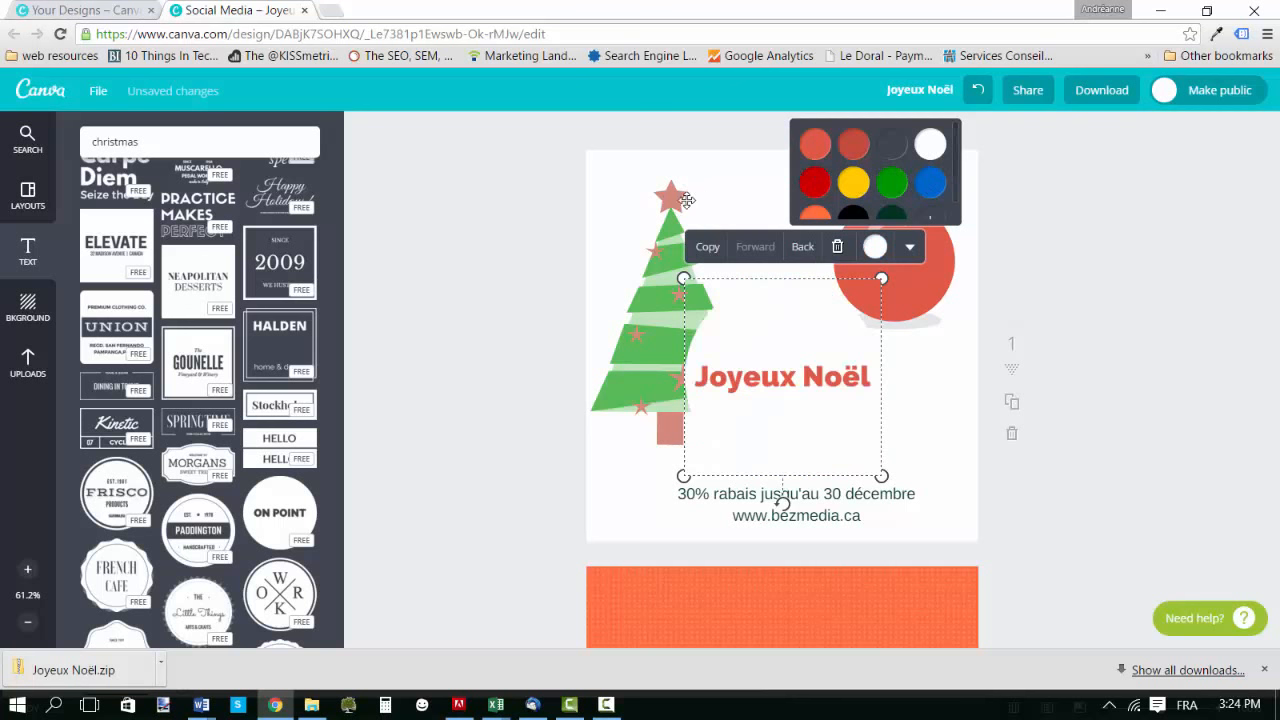
left_click(543, 235)
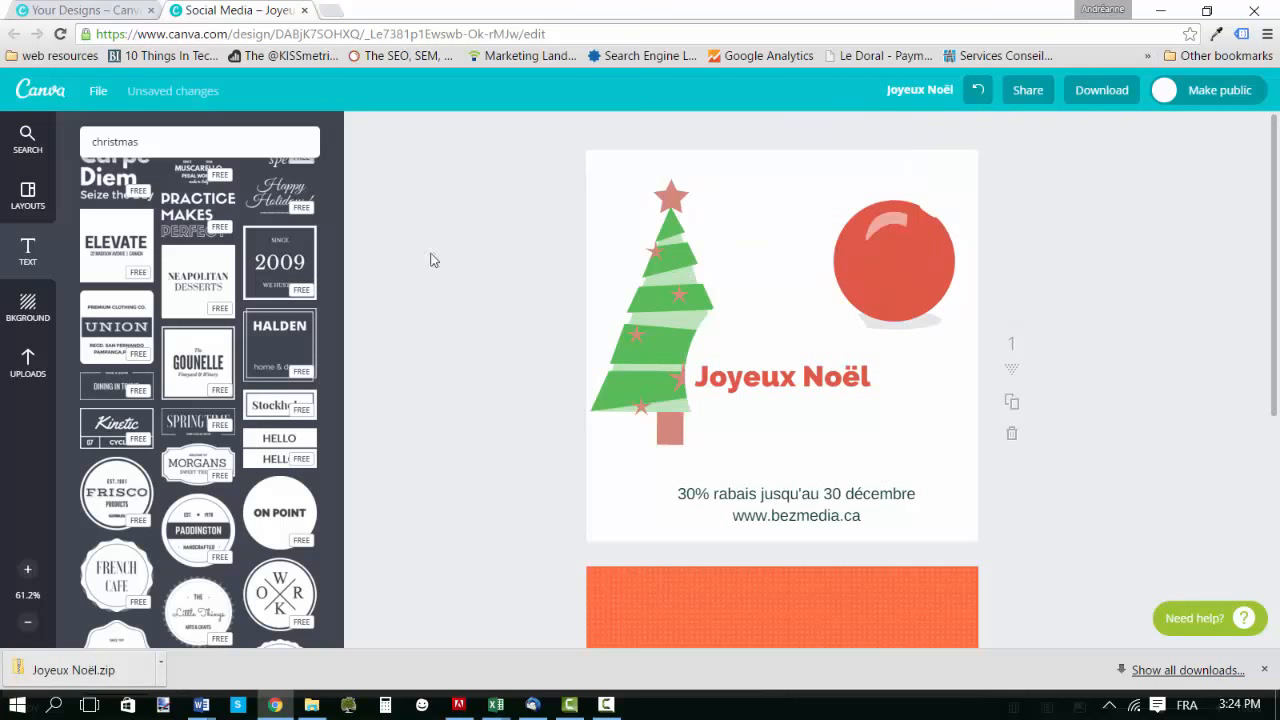
Apply the free light-orange patterned background to the first page of the design.
left_click(27, 312)
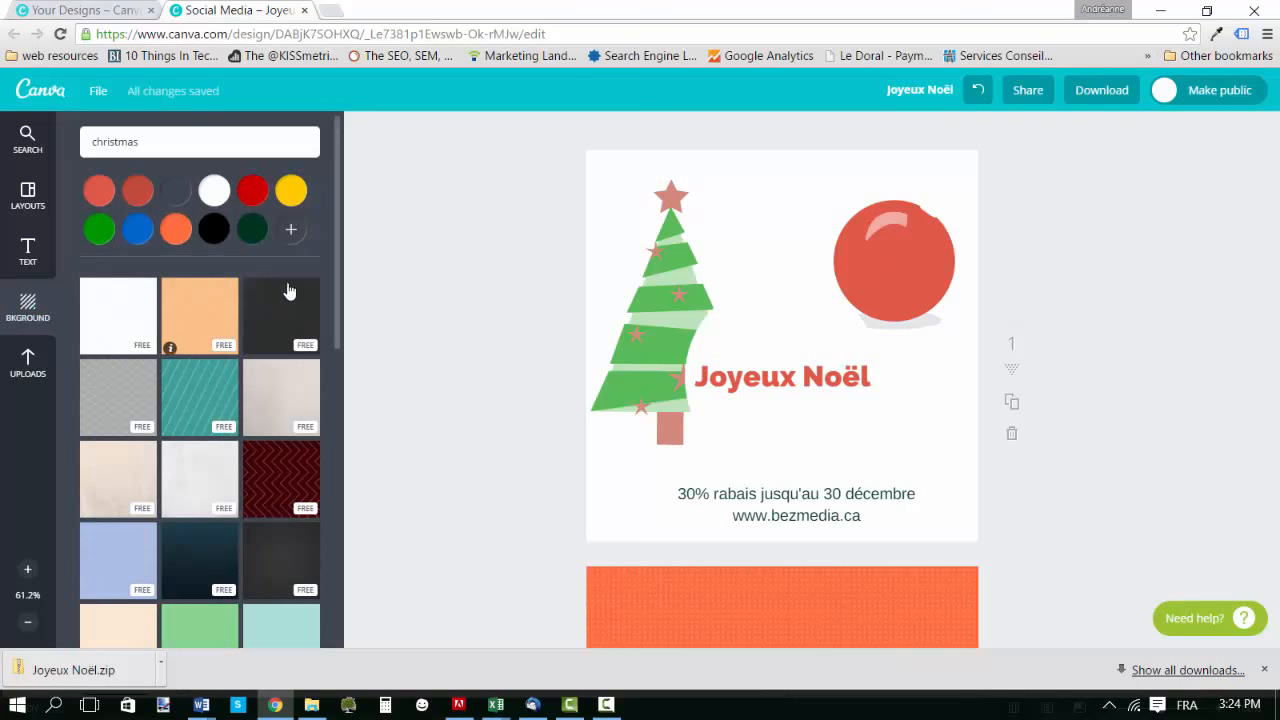
mouse_move(337, 285)
left_mouse_down()
mouse_move(337, 462)
mouse_move(320, 557)
mouse_move(316, 331)
mouse_move(337, 282)
left_mouse_up()
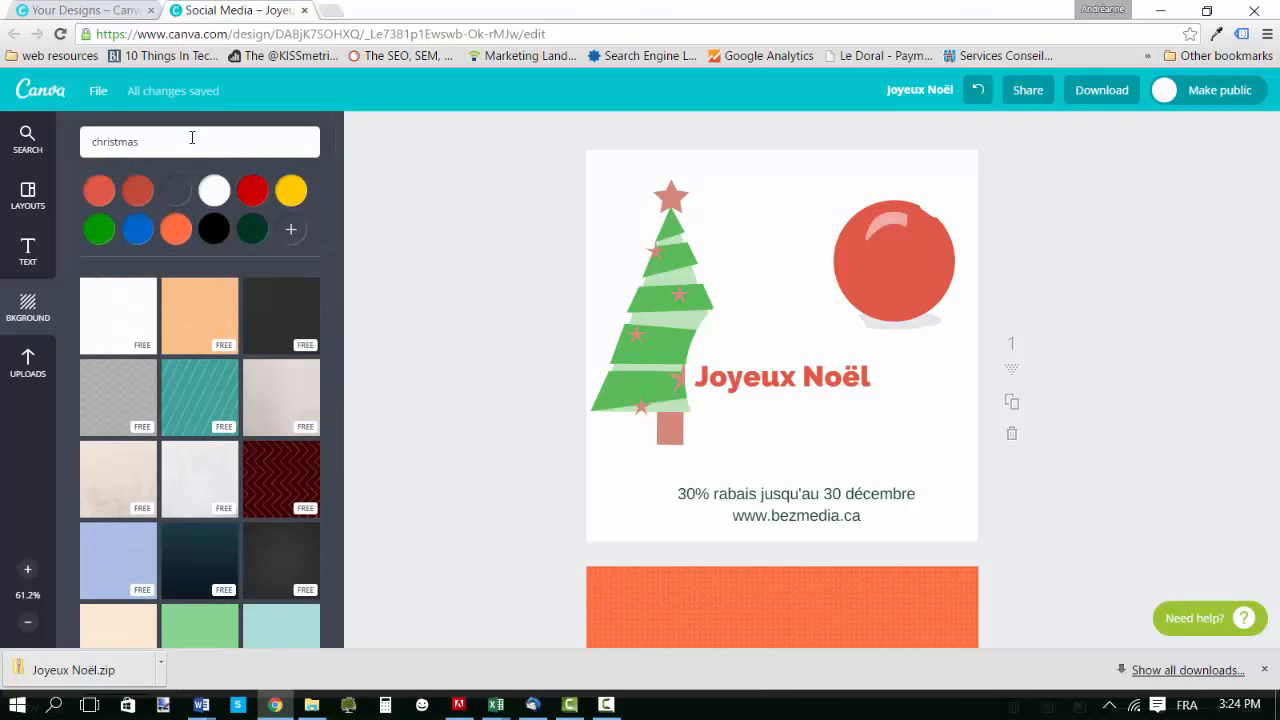
left_click(200, 315)
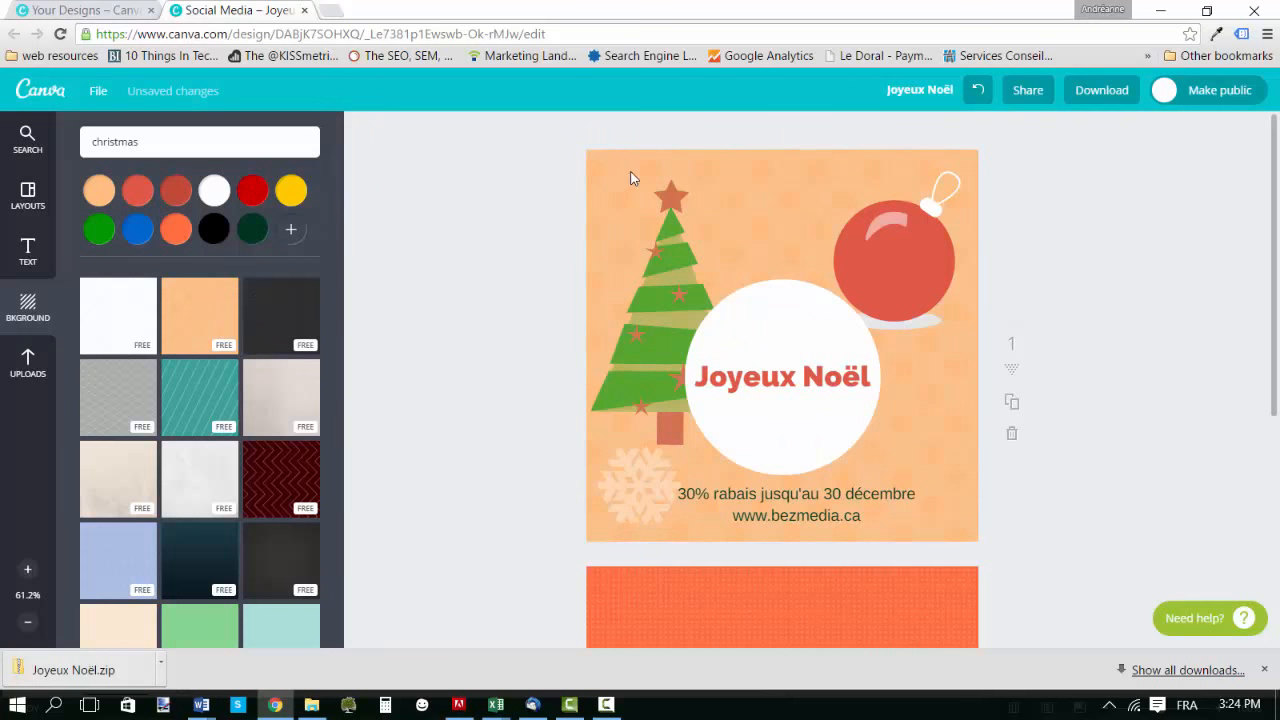
Display the light-orange background's color choices and its additional link, transparency and flip options.
left_click(773, 203)
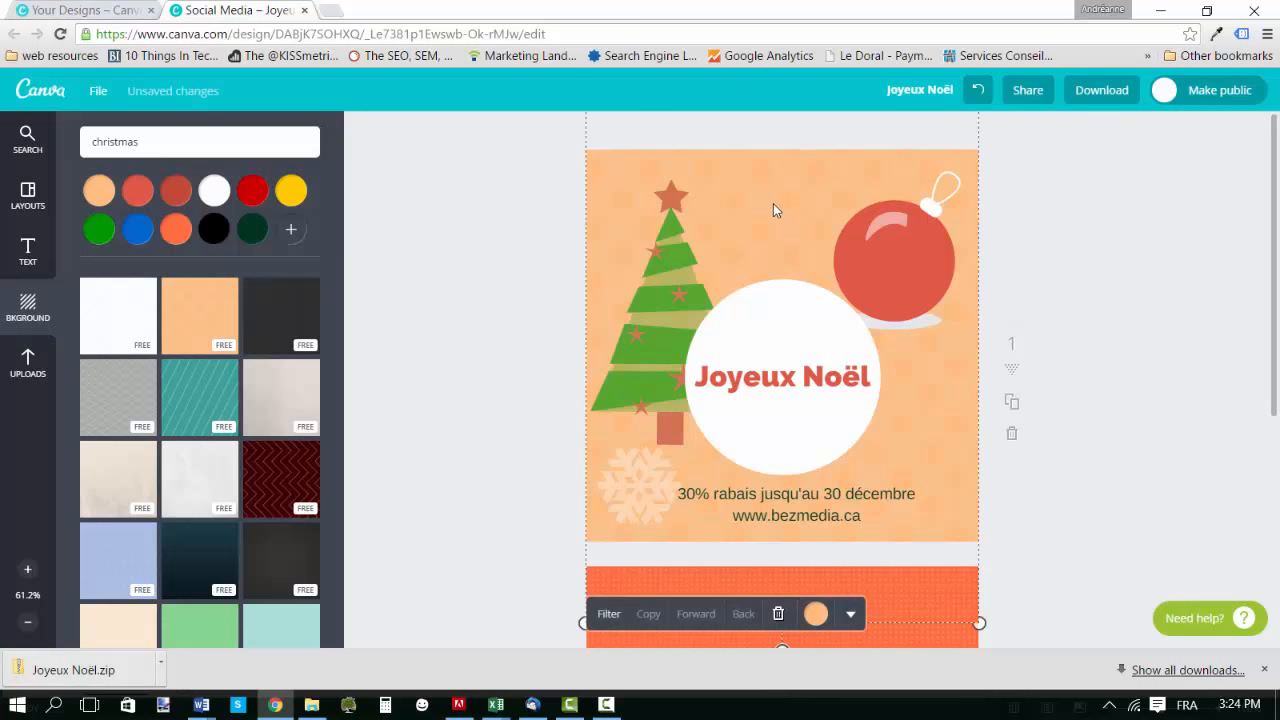
left_click(817, 614)
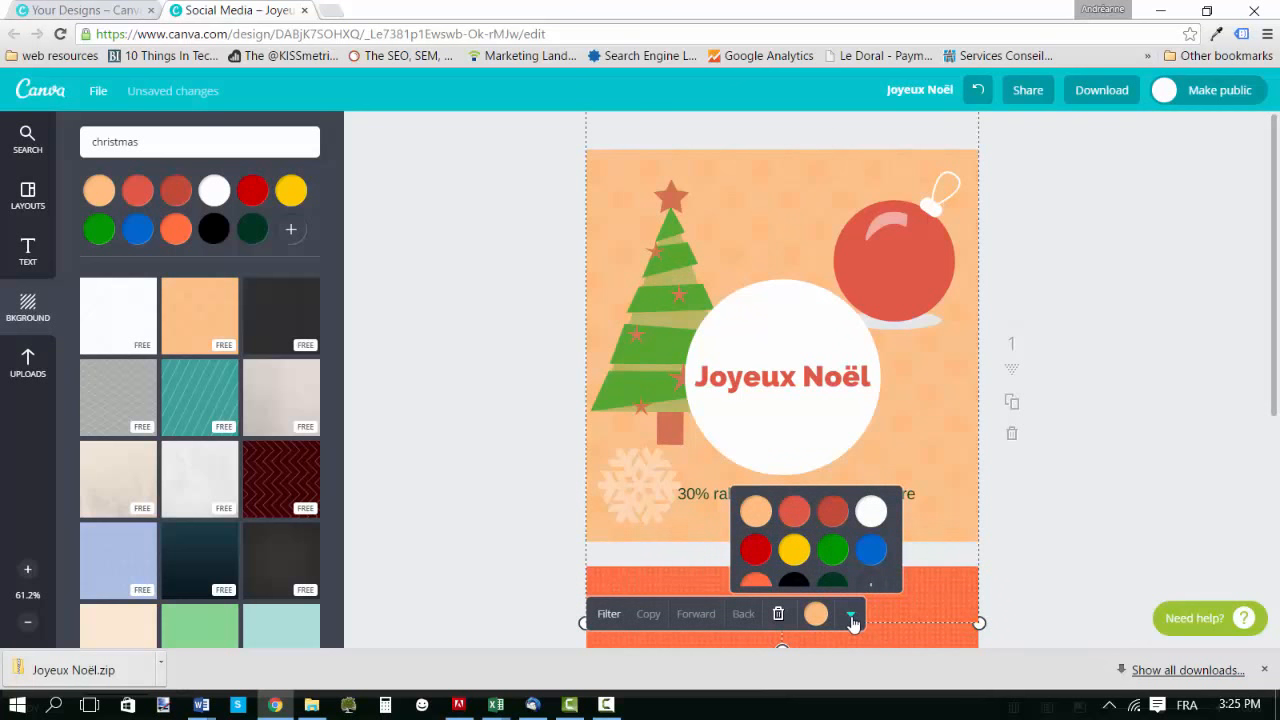
left_click(851, 618)
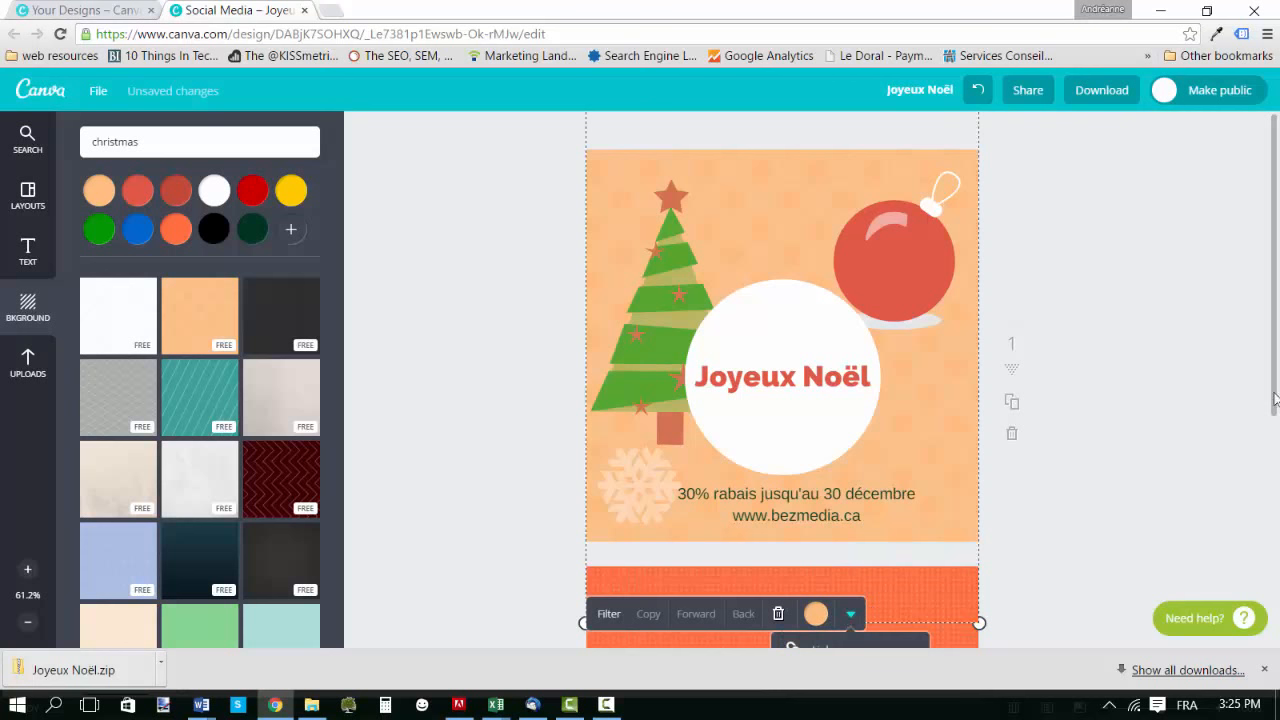
left_click_drag(1275, 400, 1276, 427)
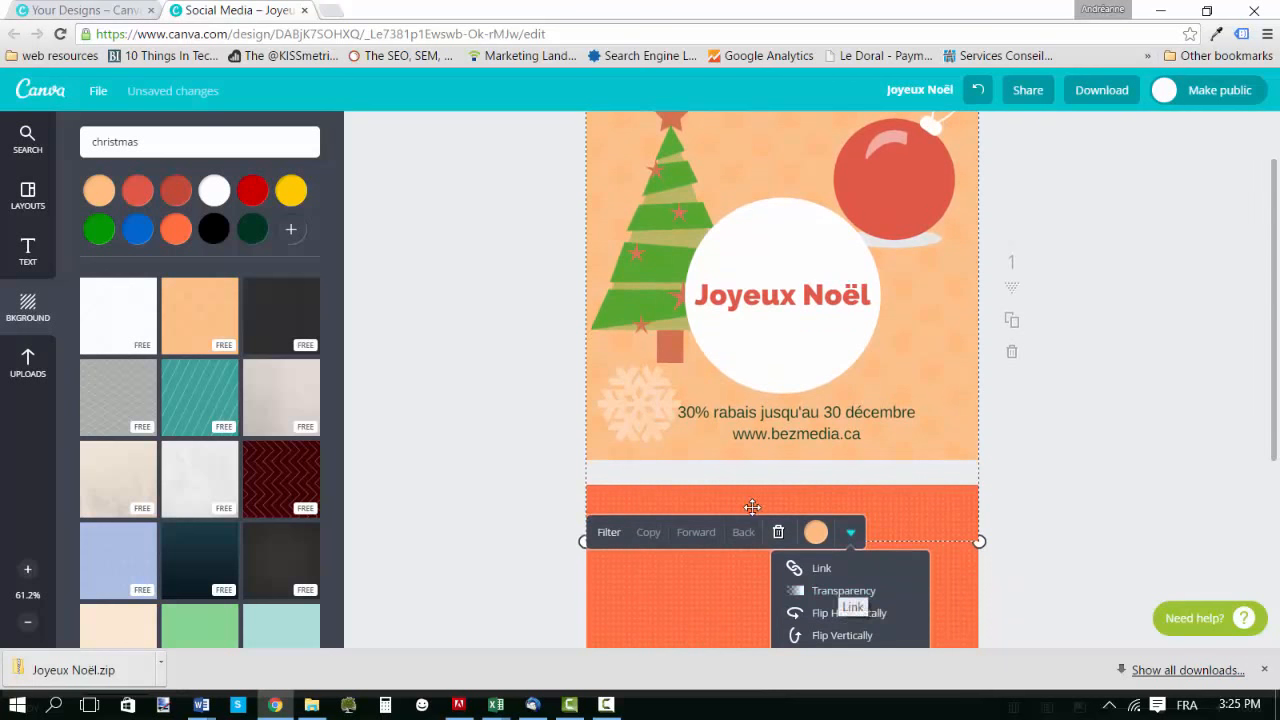
left_click(495, 488)
scroll(553, 460, "up", 2)
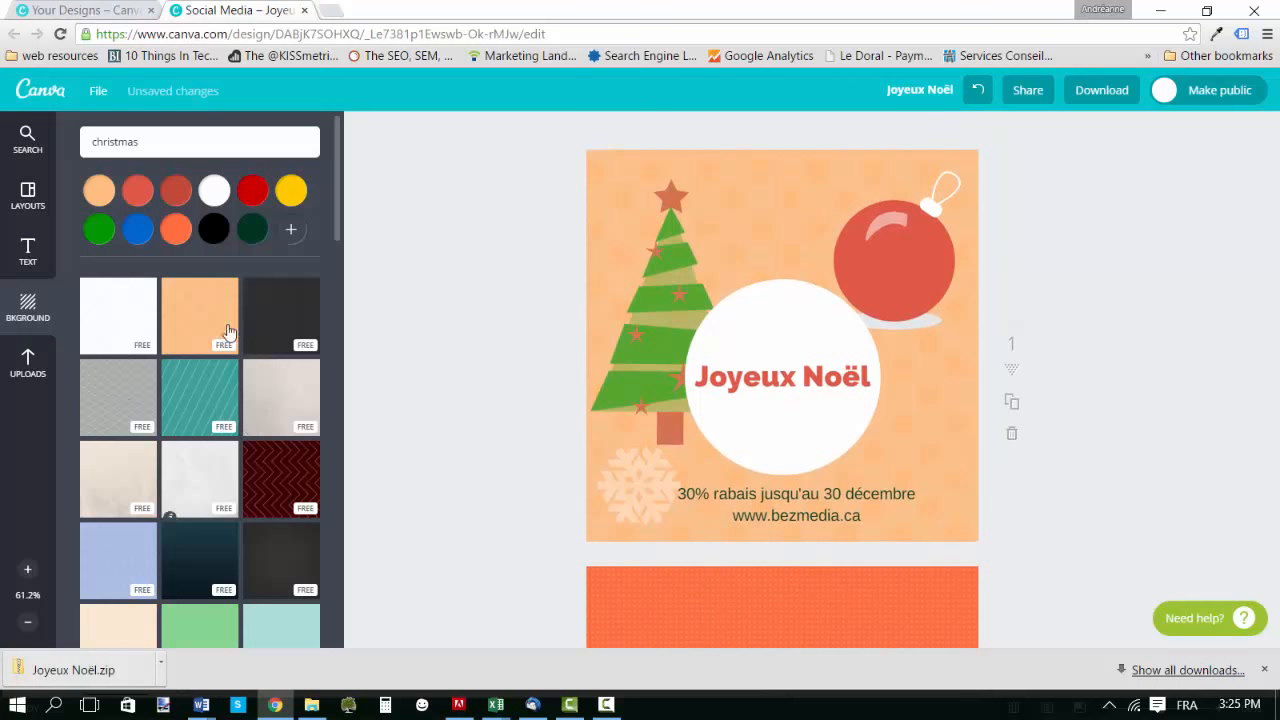
Look through the text styles and ready-made layouts, and display the options for uploading own images.
left_click(30, 270)
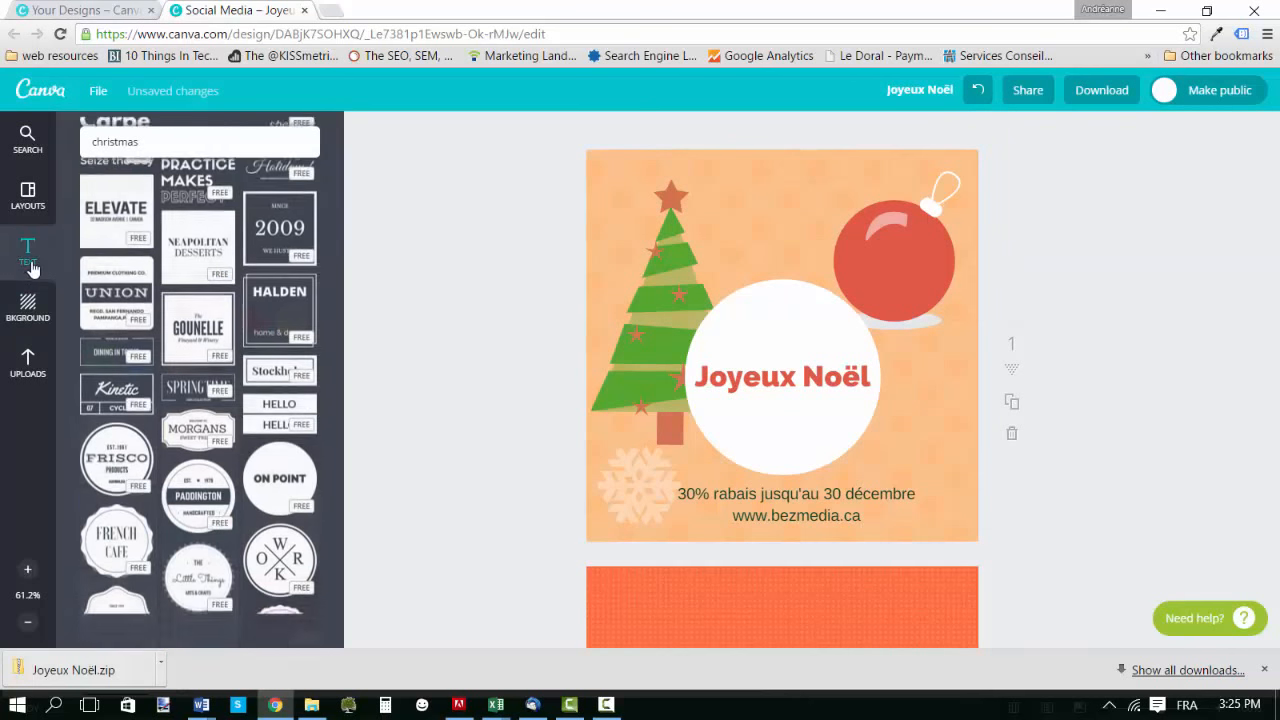
left_click(28, 212)
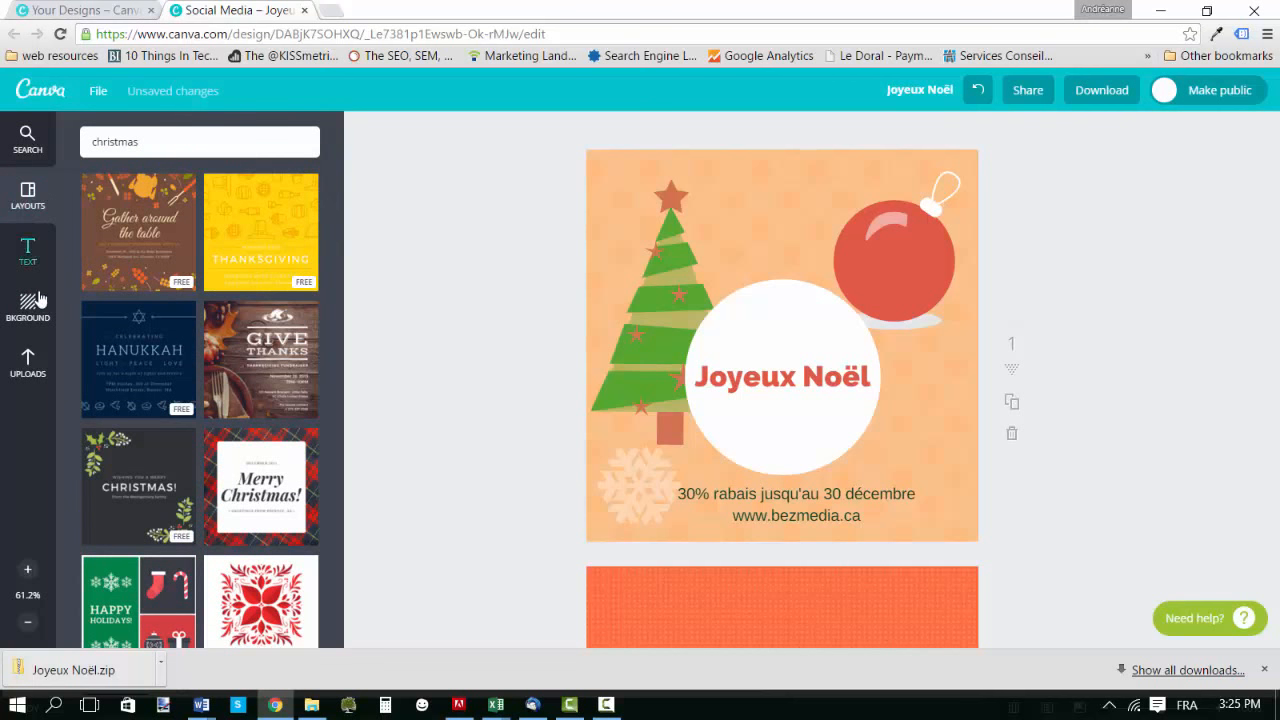
left_click(29, 368)
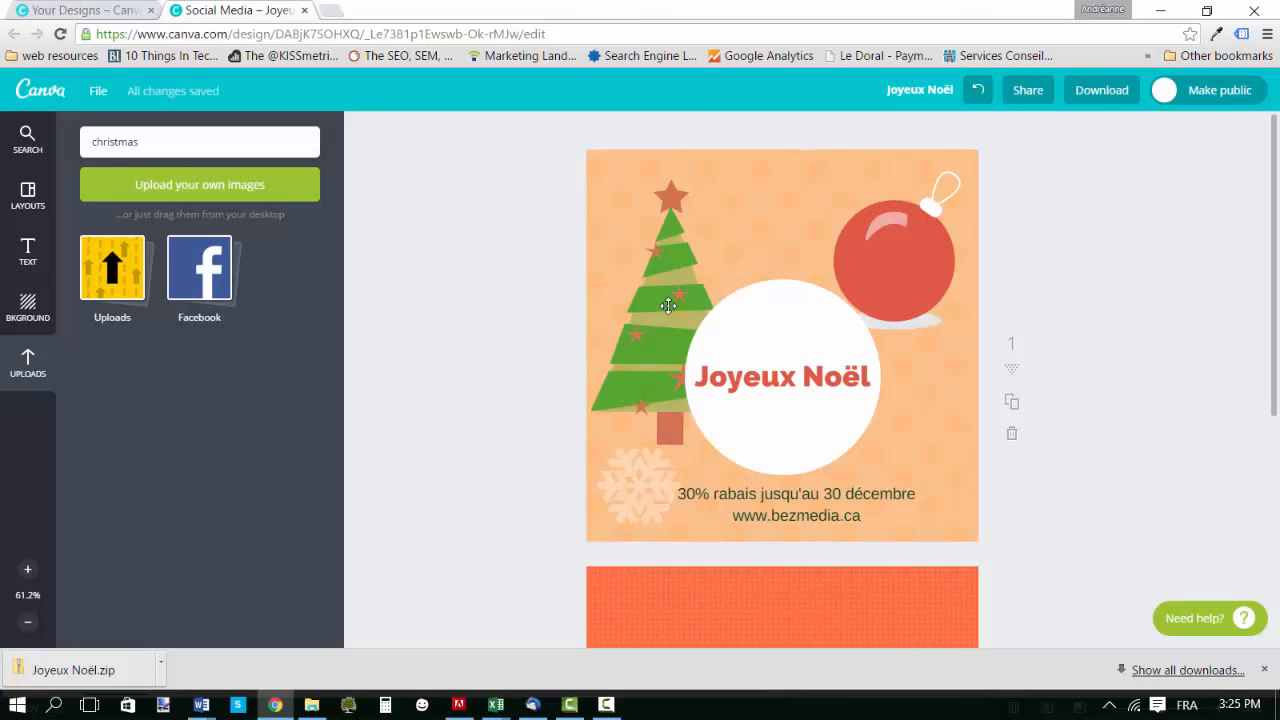
Add a new body text box to the first page of the design.
left_click(724, 494)
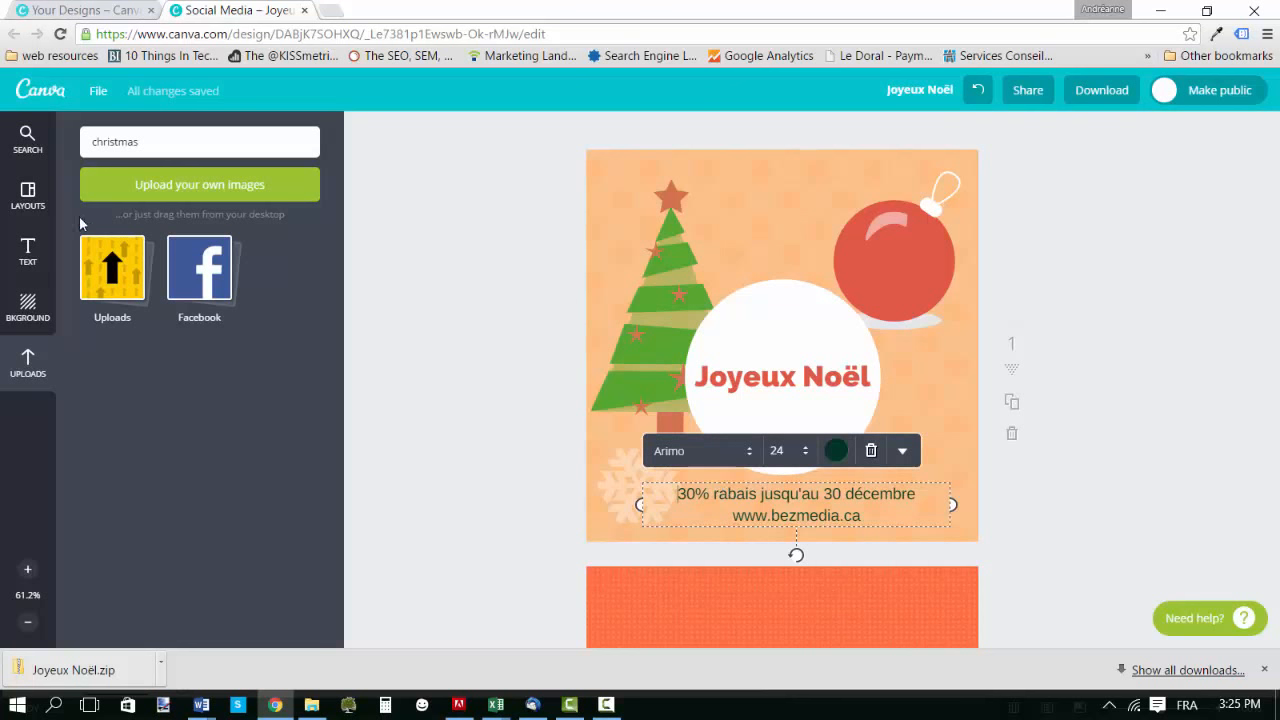
left_click(20, 250)
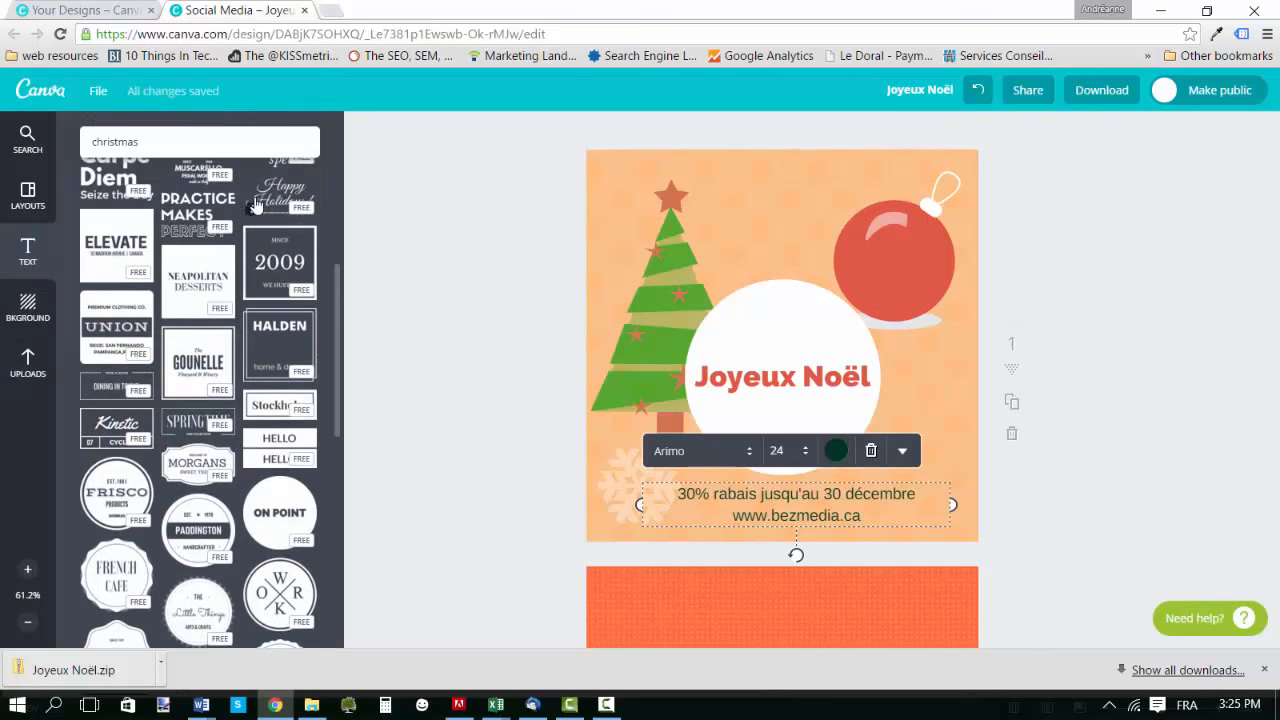
left_click_drag(343, 300, 343, 177)
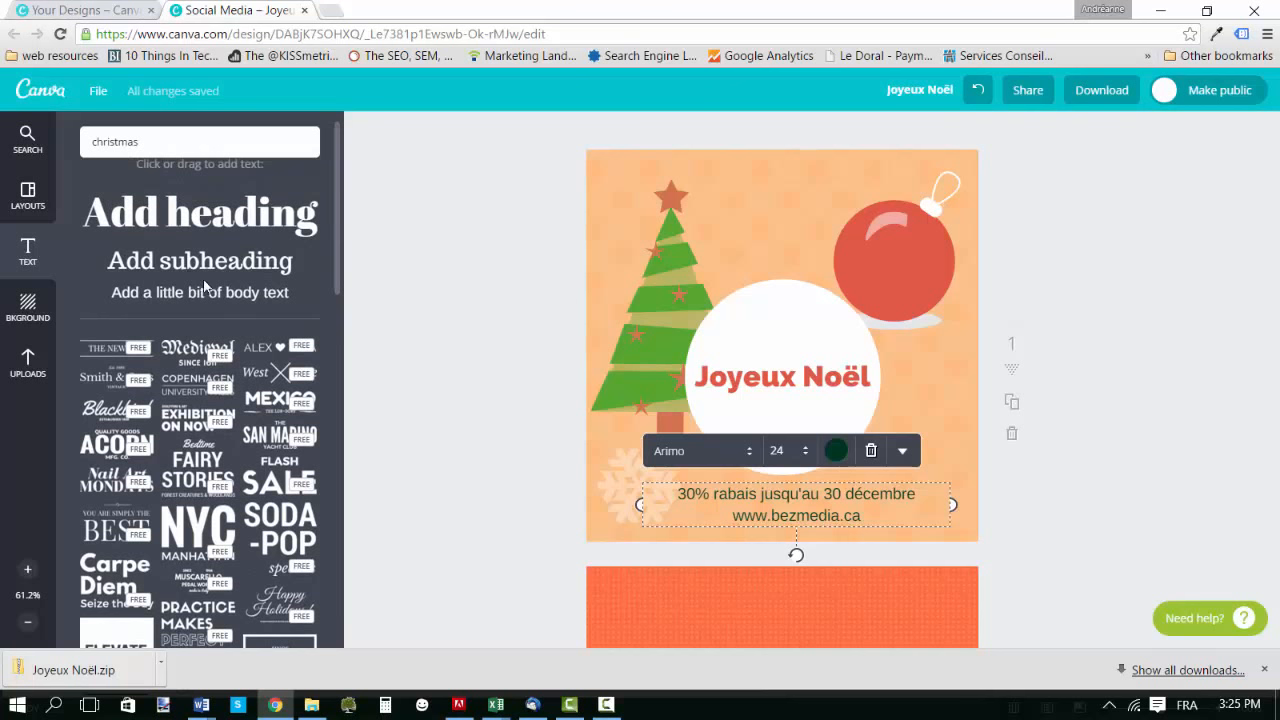
left_click(212, 300)
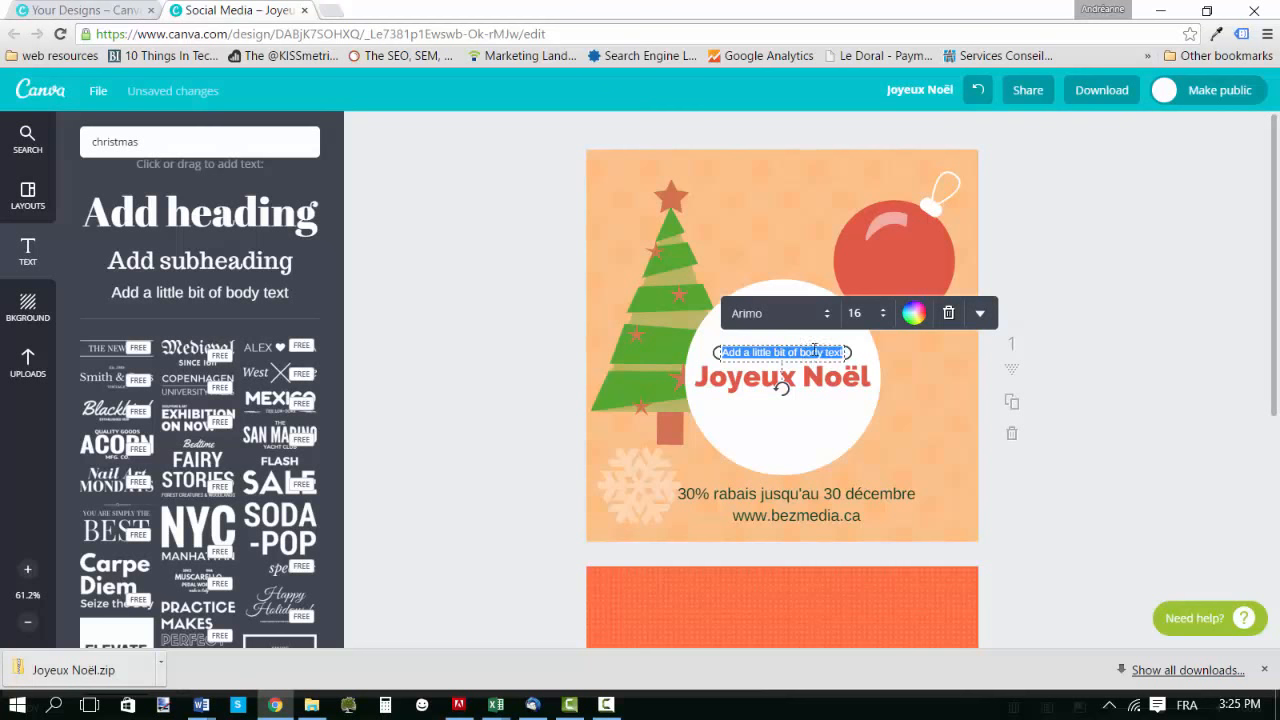
Set the new body text's font size to 21 and its font to Arvo.
left_click(855, 313)
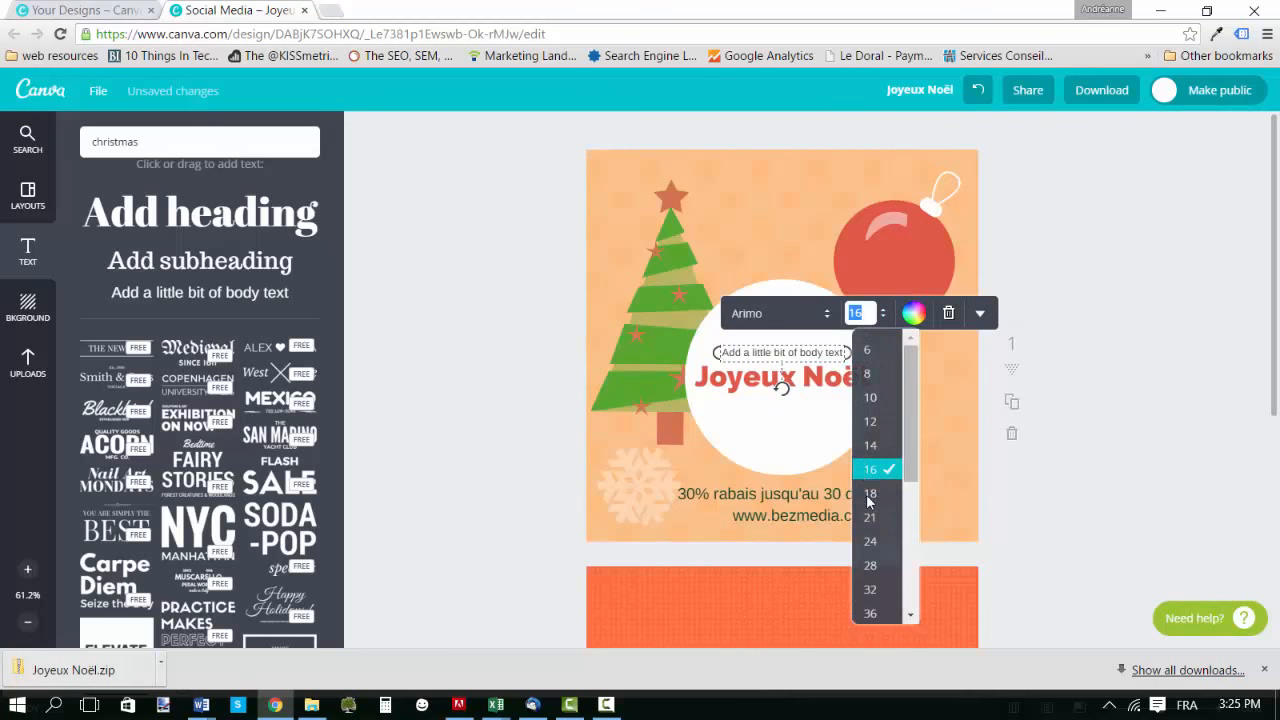
left_click(869, 517)
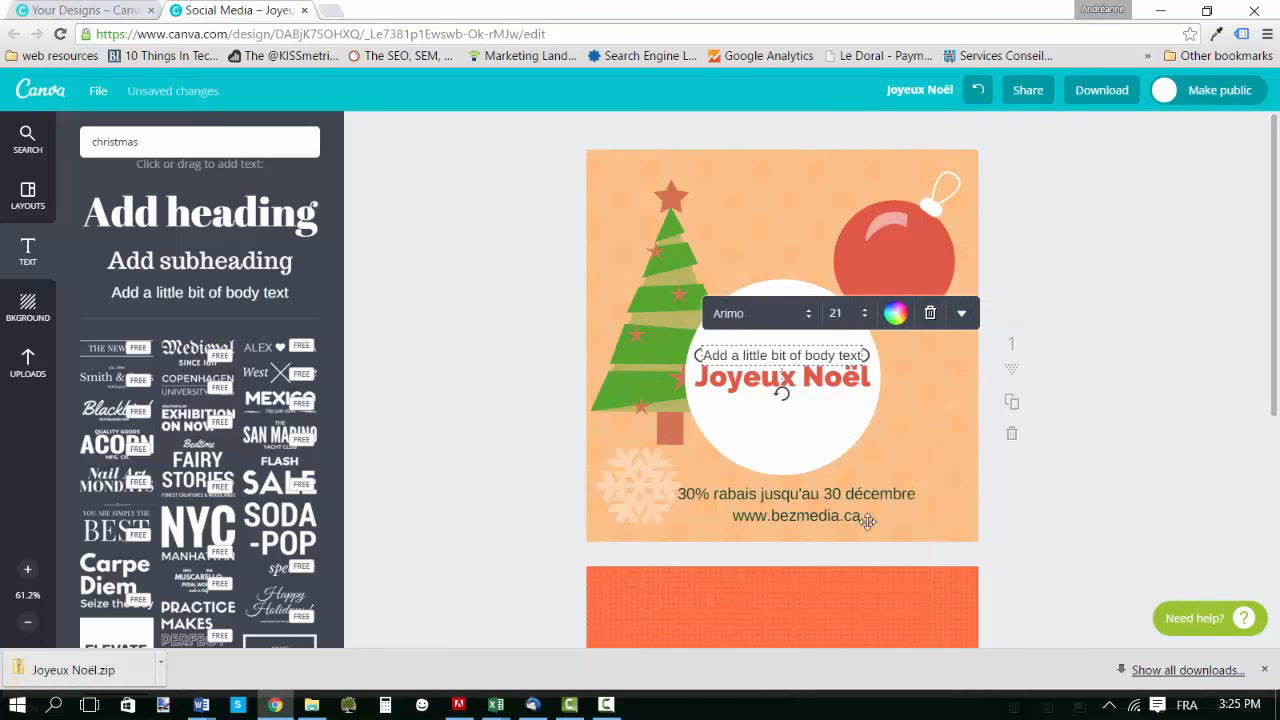
left_click(783, 318)
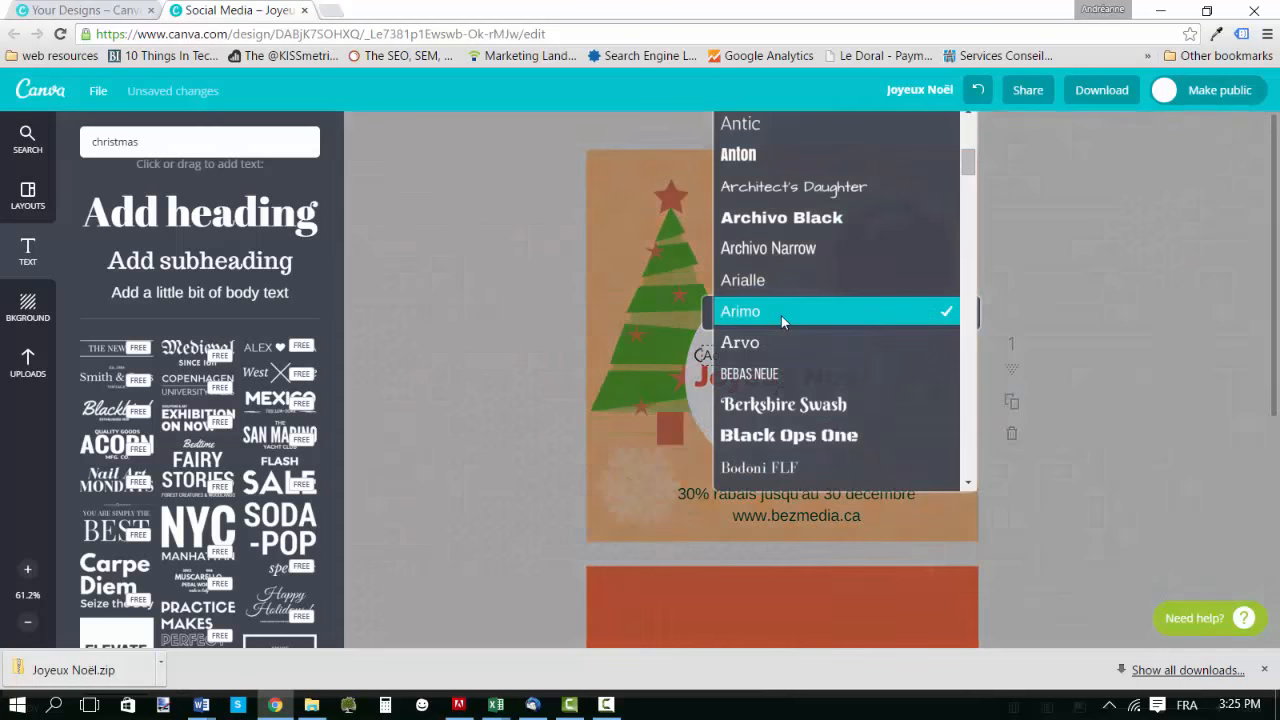
left_click(776, 342)
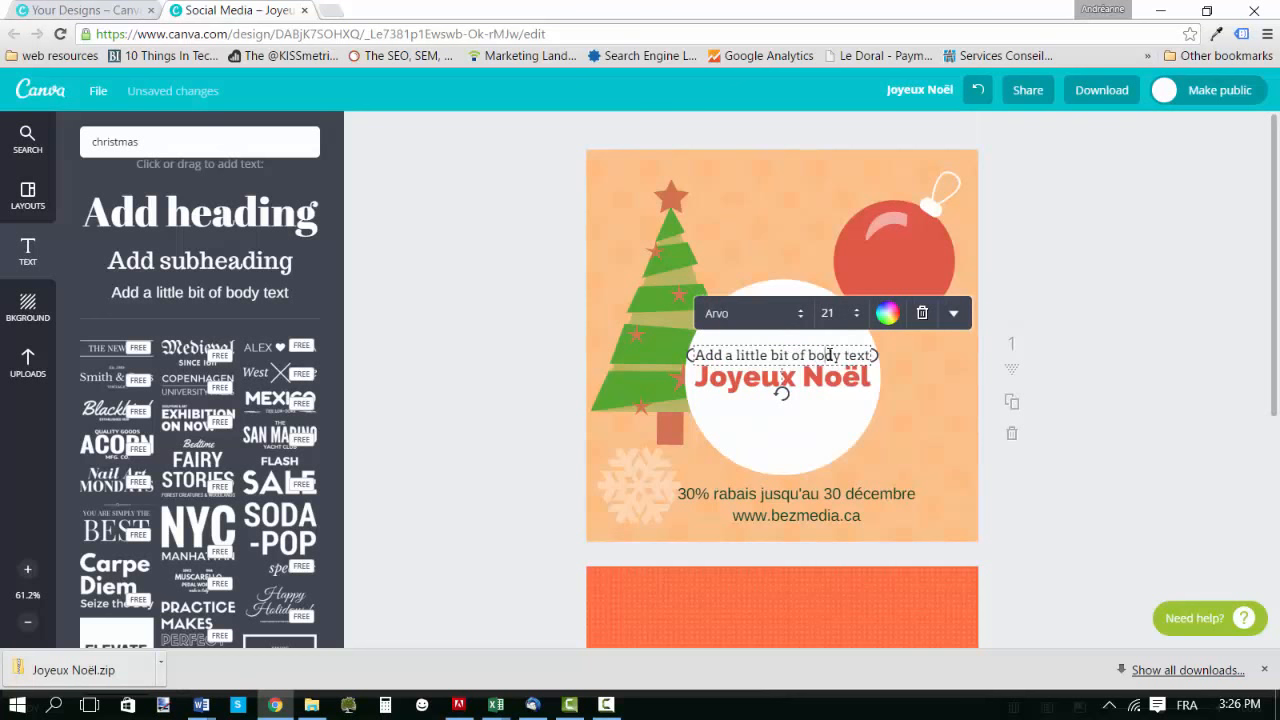
Tilt the new body text clockwise across the white circle, and delete it from the page.
left_click_drag(787, 395, 765, 410)
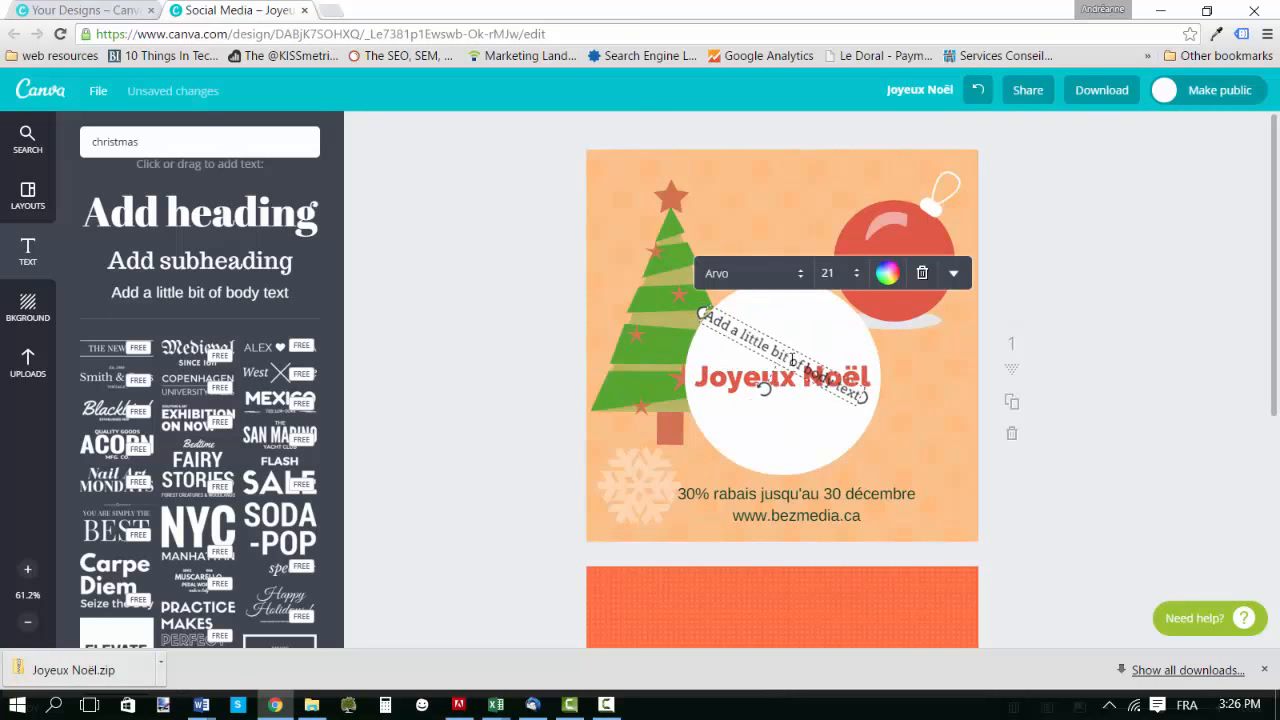
left_click(921, 273)
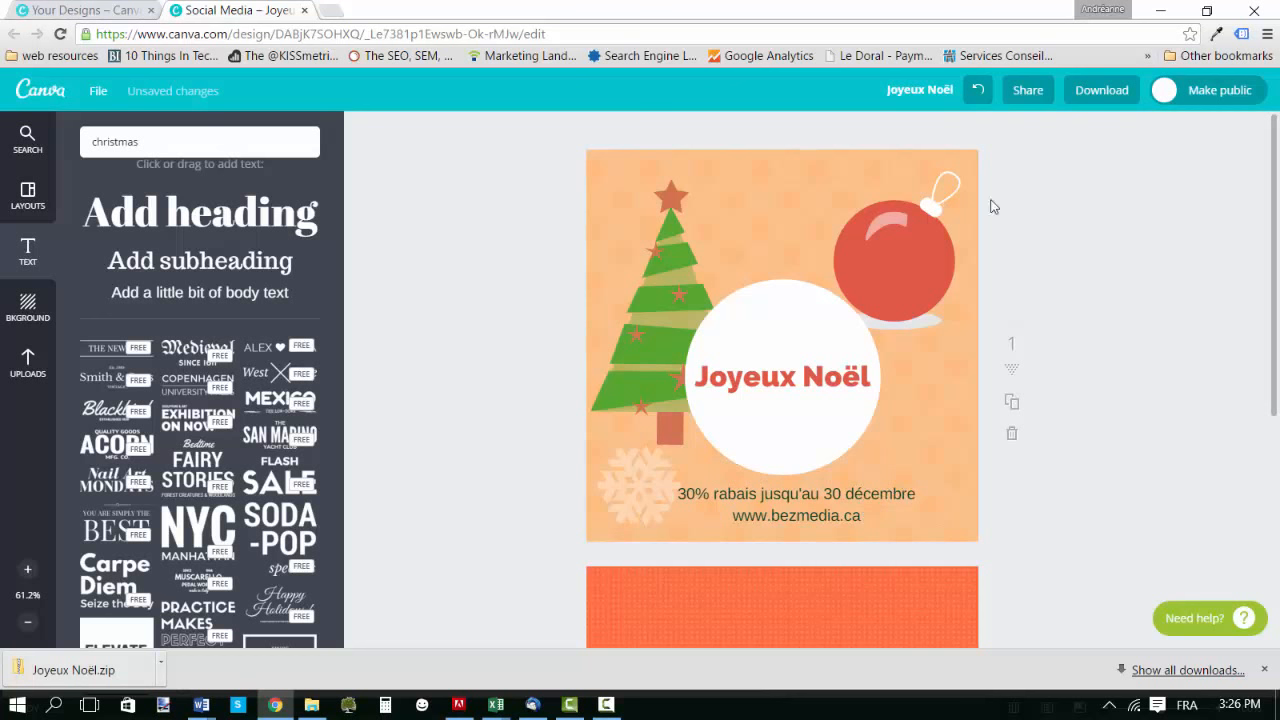
Make the design public and download it as a JPG image for web.
left_click(1163, 94)
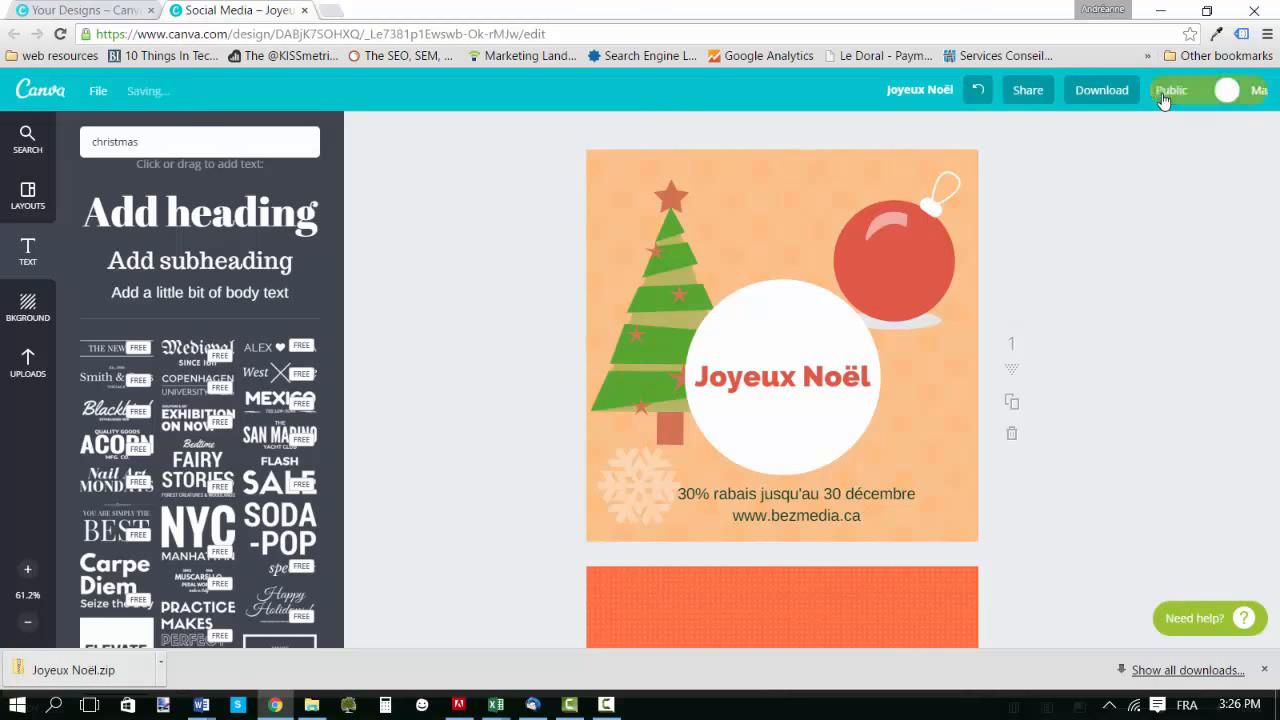
left_click(1087, 100)
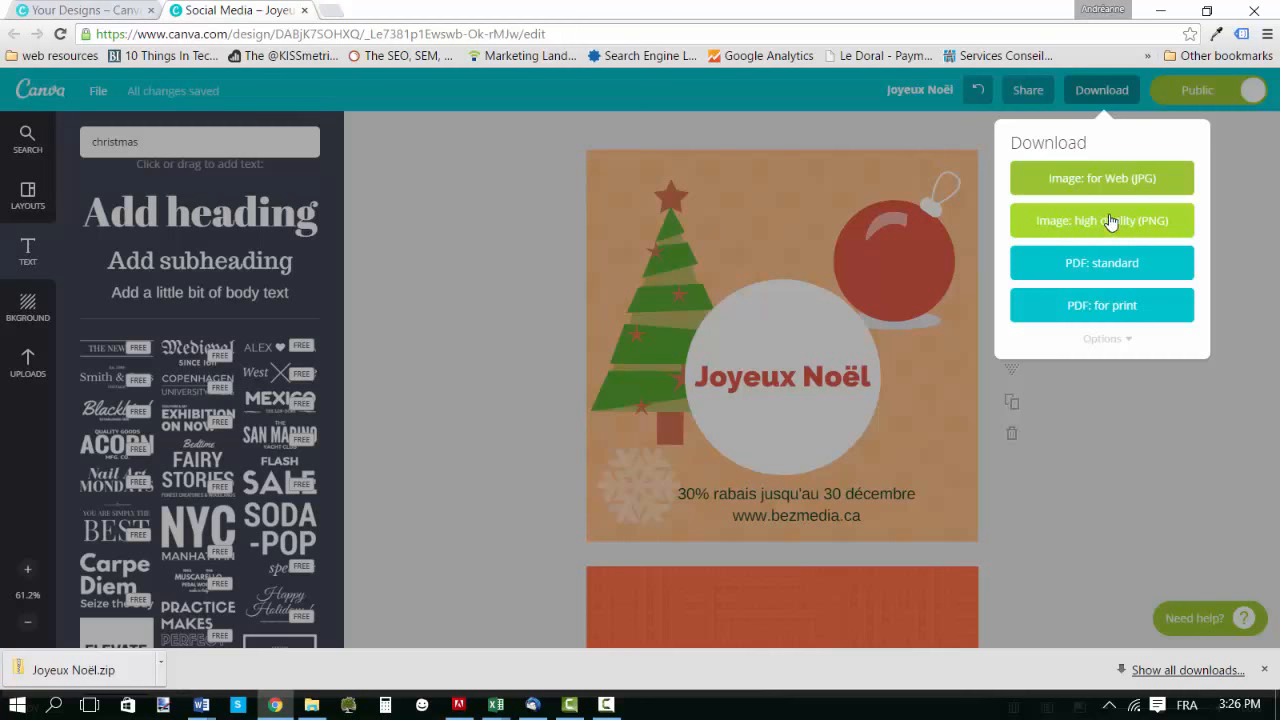
left_click(1106, 182)
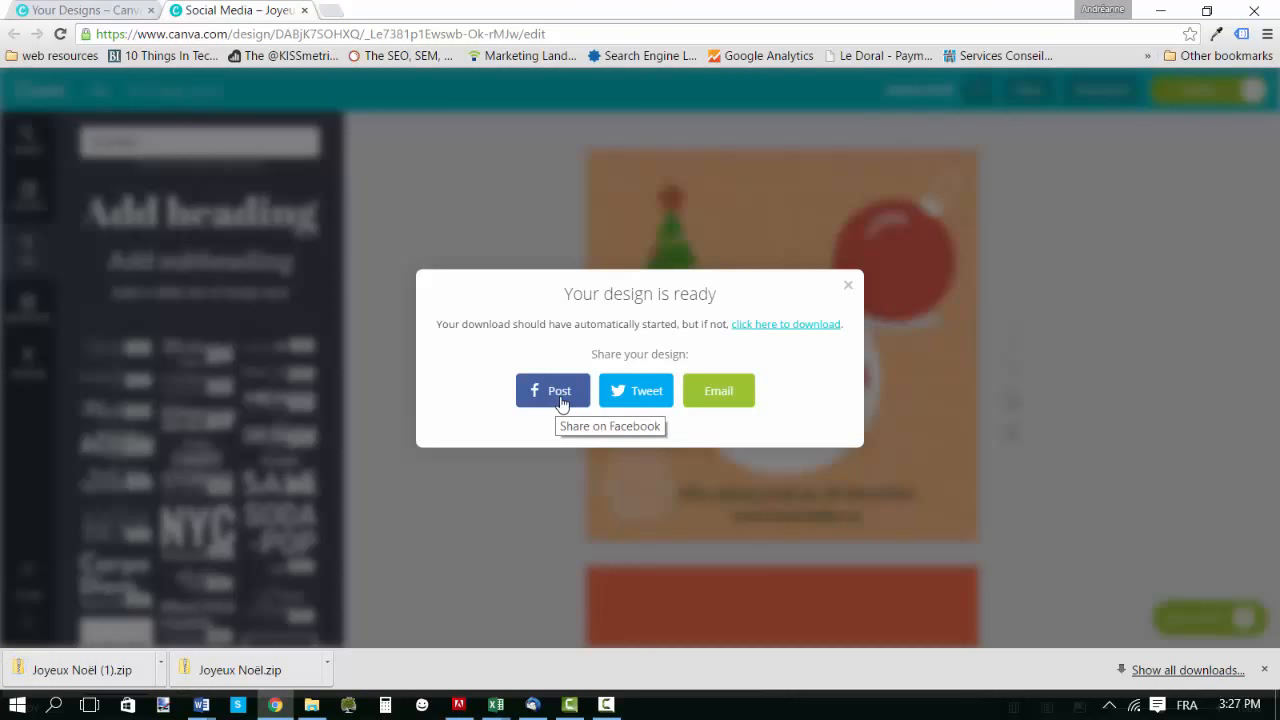
Display the form for sharing the finished design by email, and download the design again before closing the dialog.
left_click(722, 393)
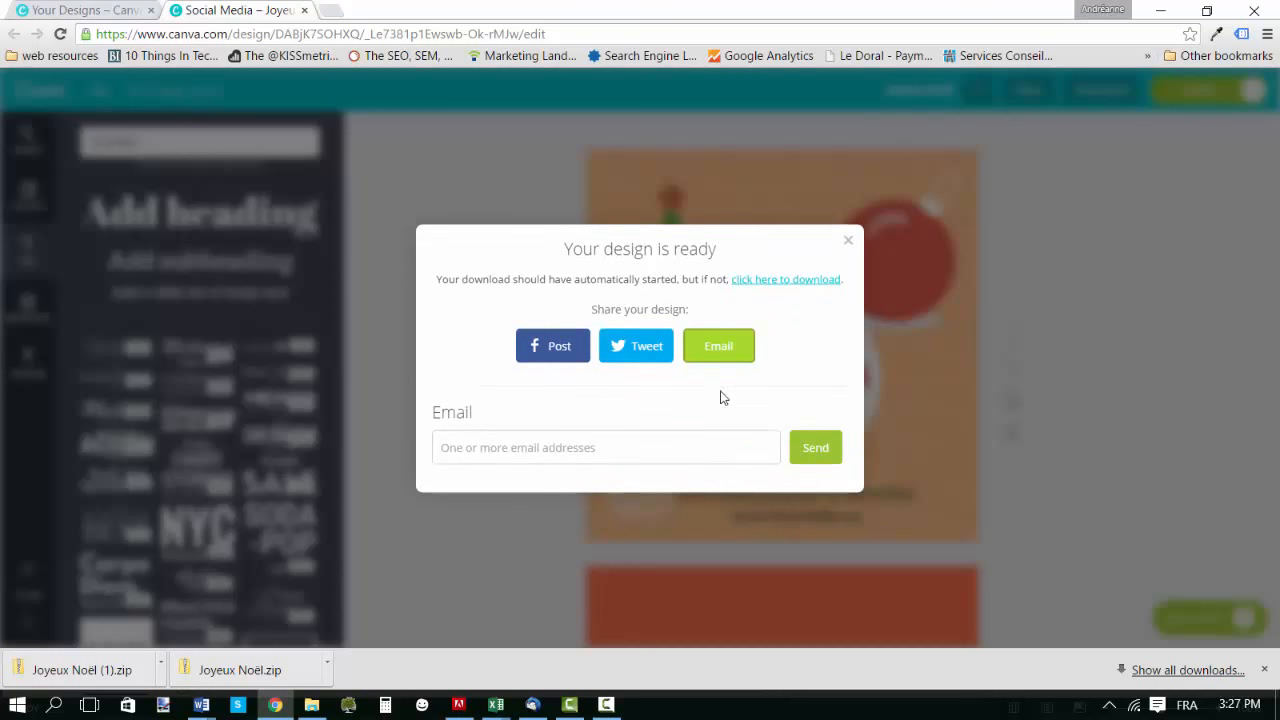
left_click(656, 452)
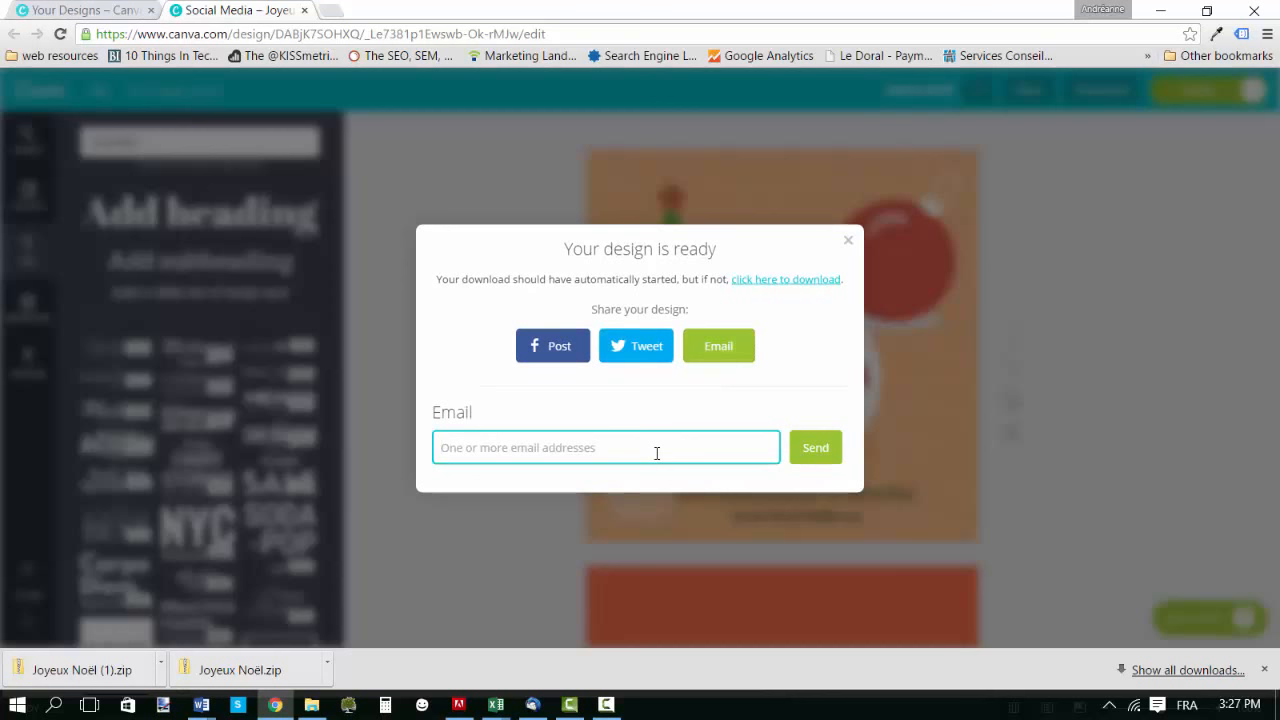
left_click(784, 288)
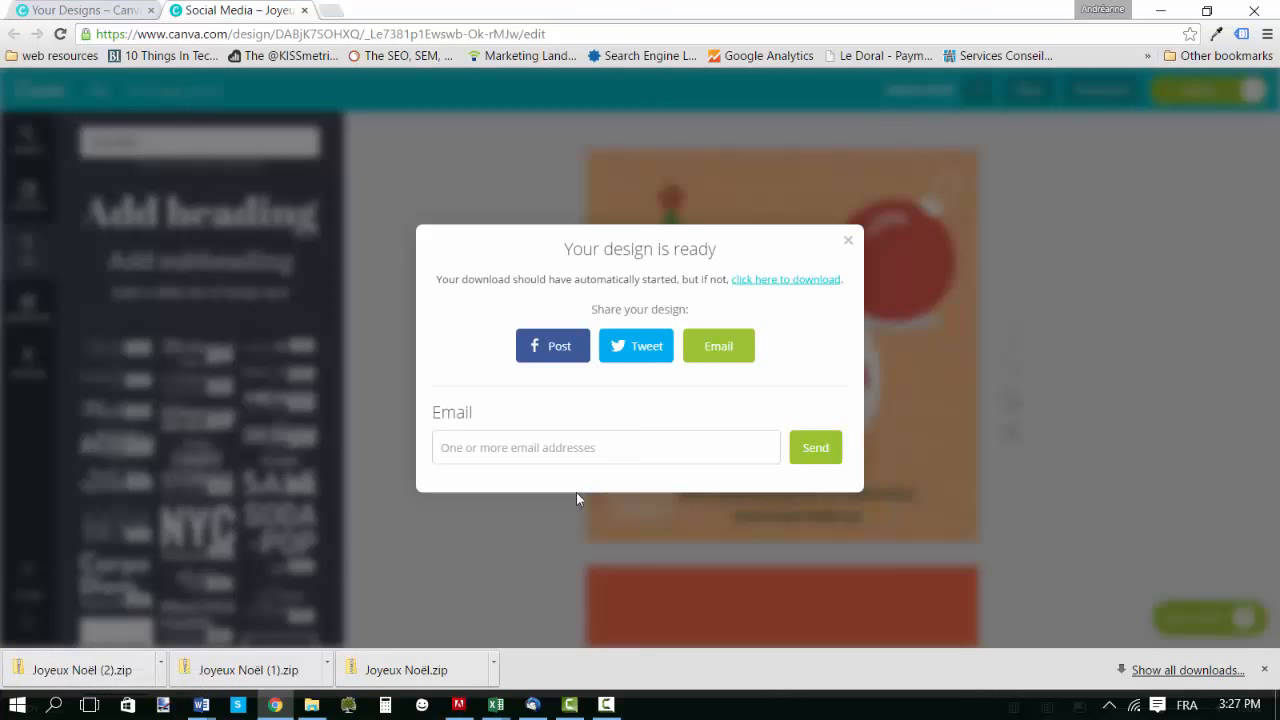
left_click(848, 248)
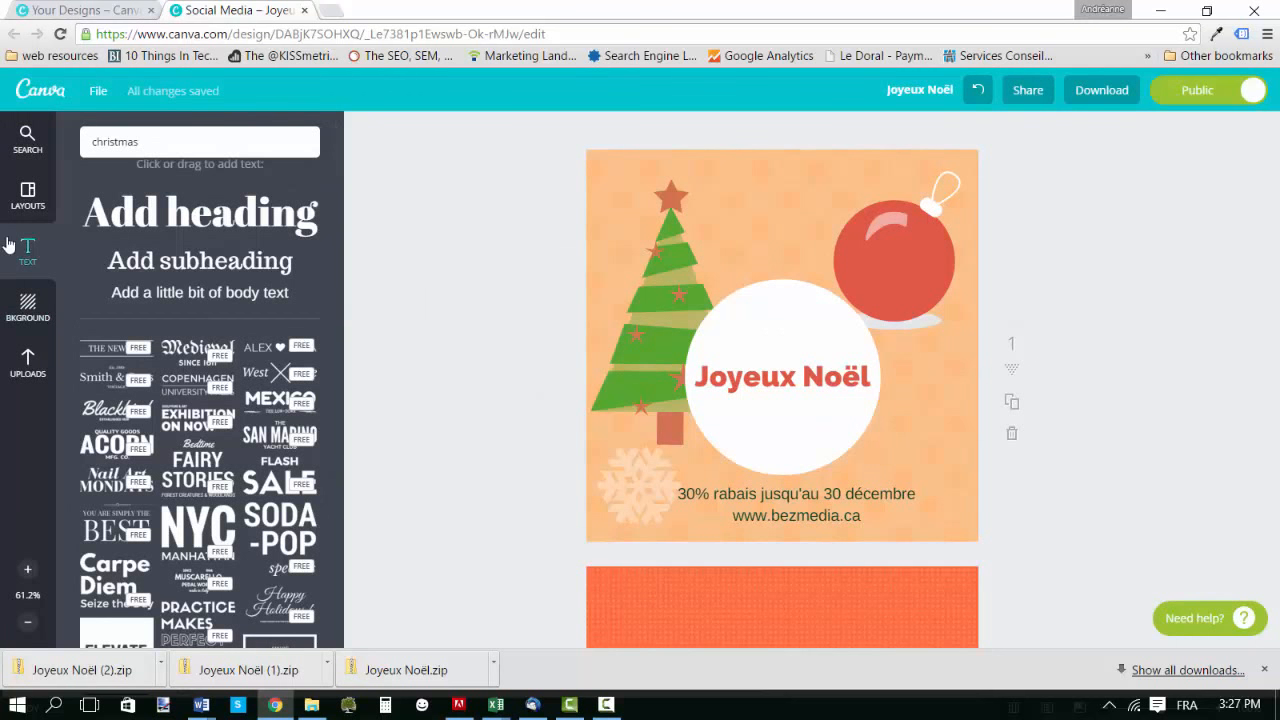
left_click(25, 206)
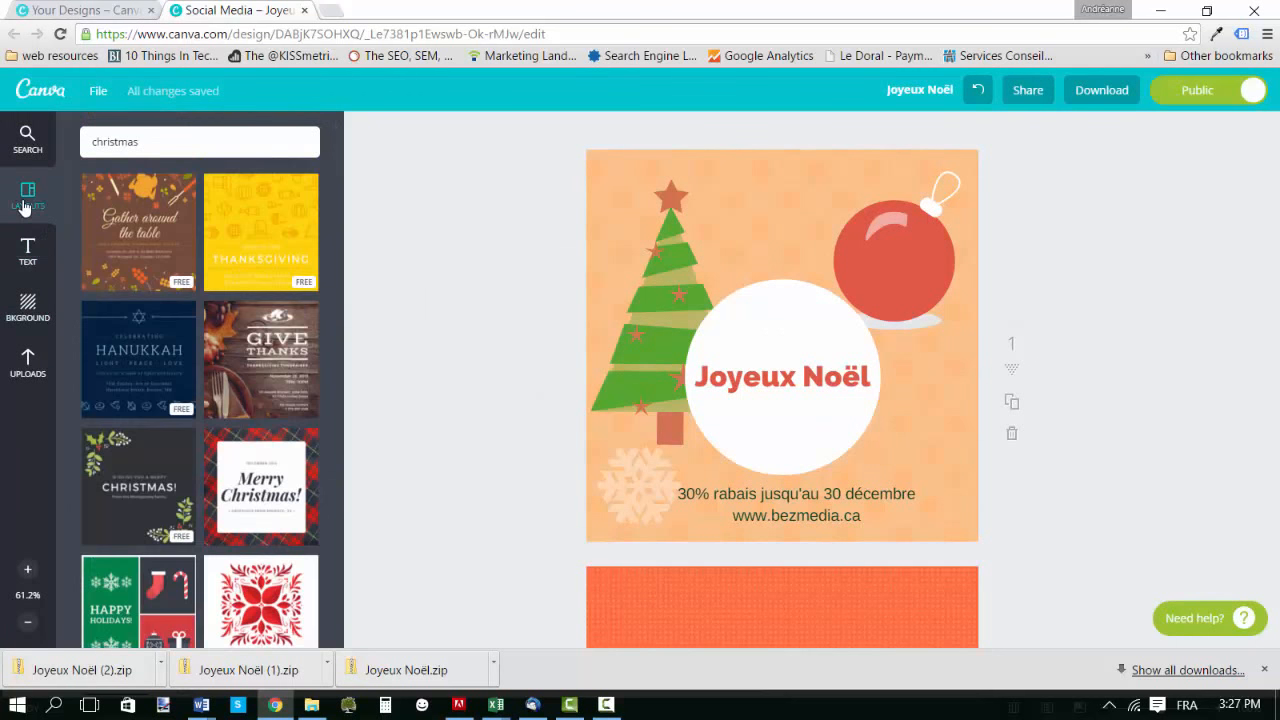
left_click(28, 308)
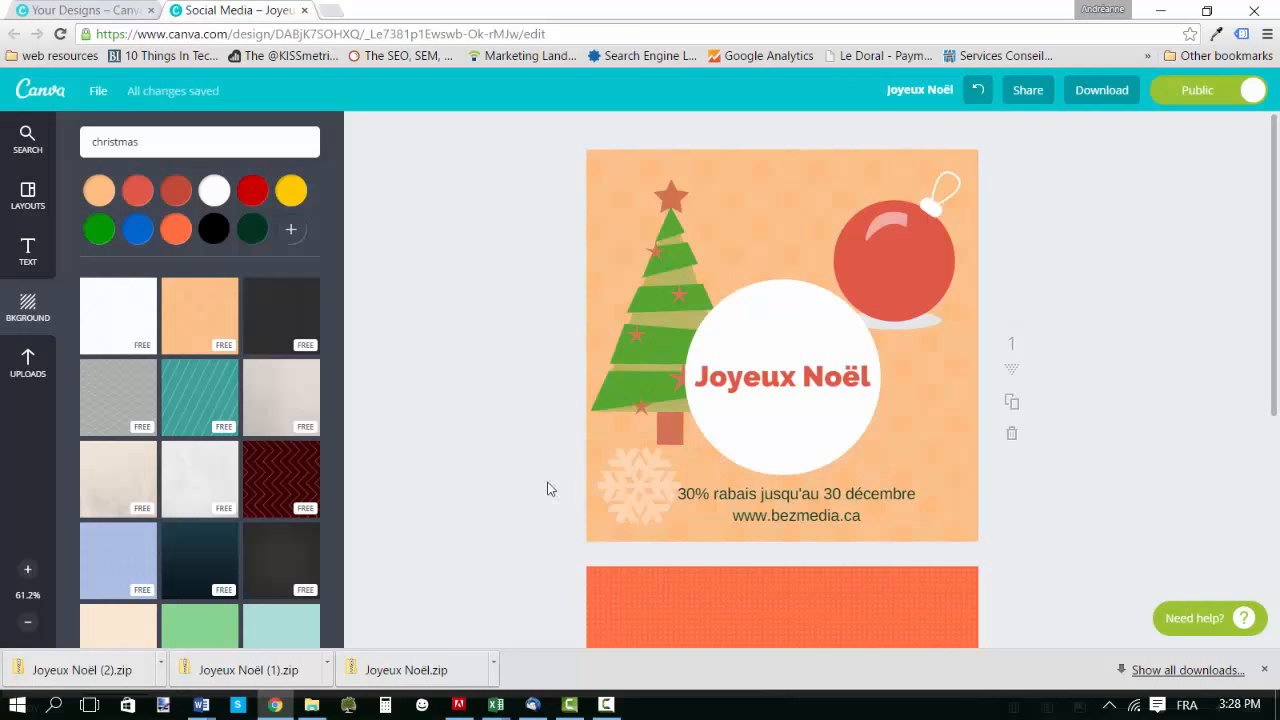
left_click(609, 708)
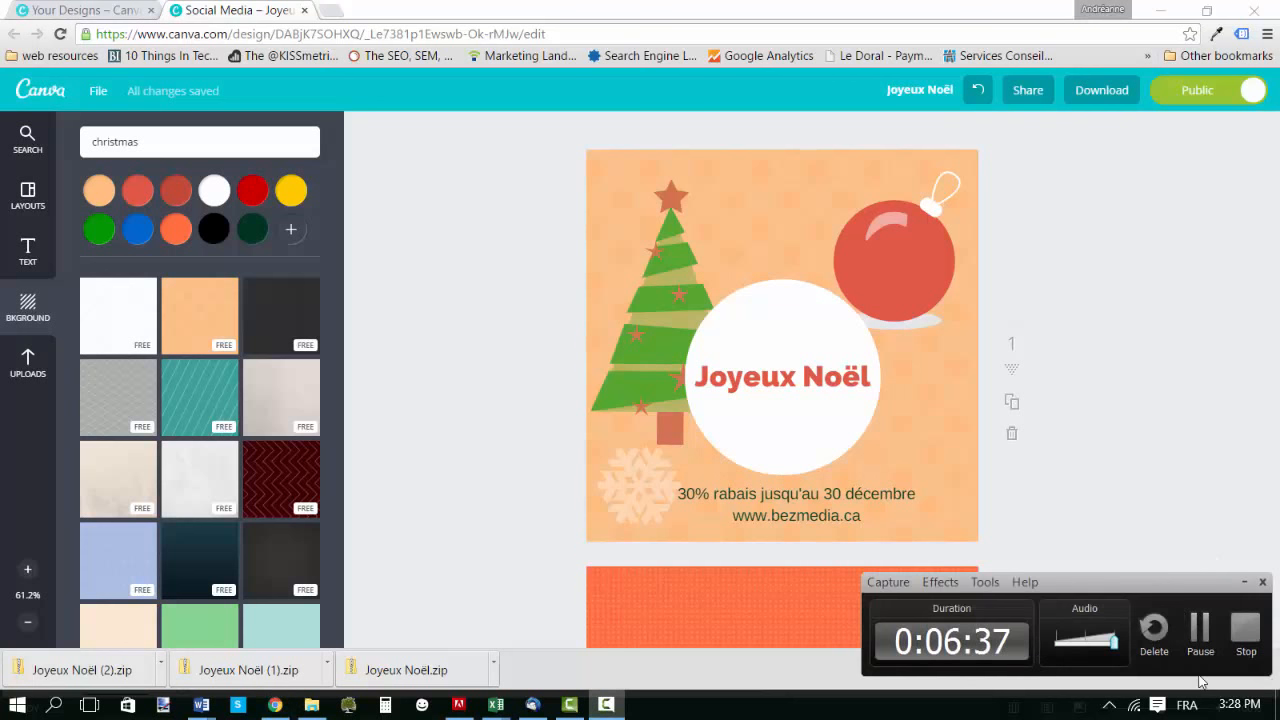